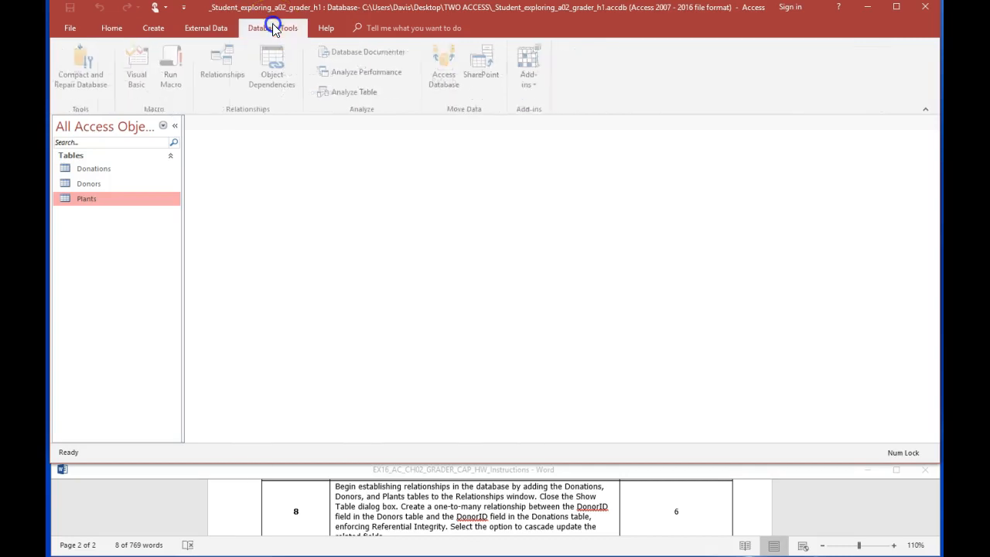
- Open the Relationships window, add the Donations, Donors and Plants tables to it, and close the Show Table dialog
click(225, 64)
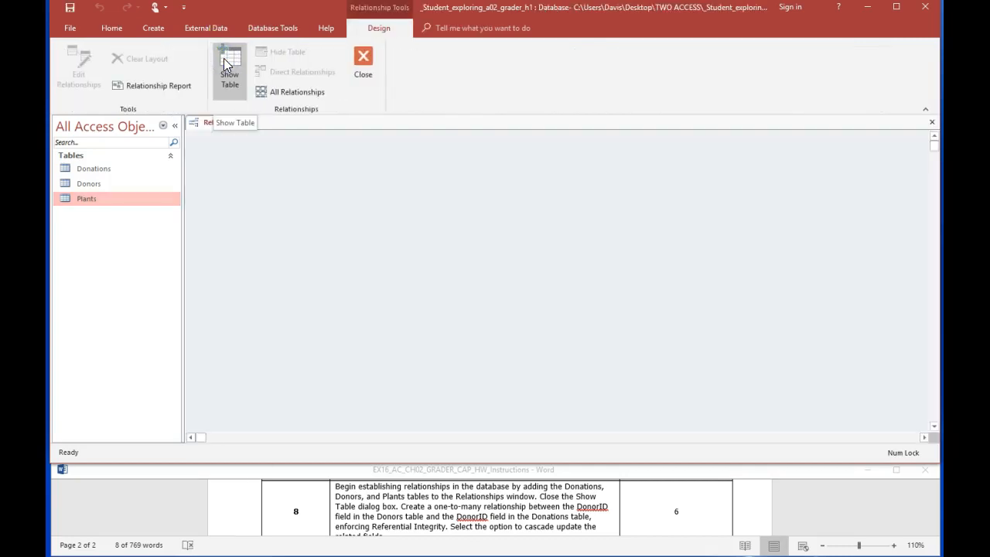
click(223, 58)
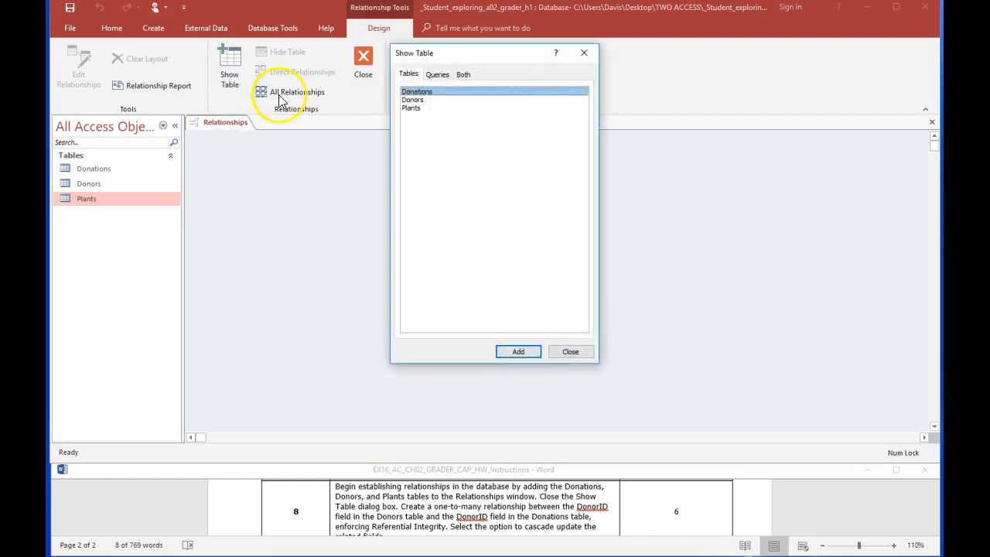
drag(464, 53, 569, 135)
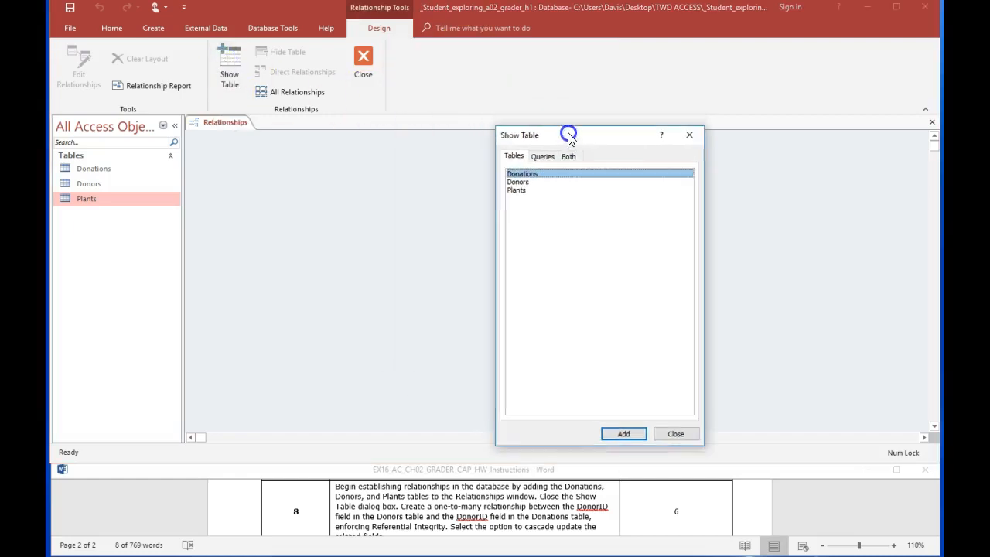
click(543, 176)
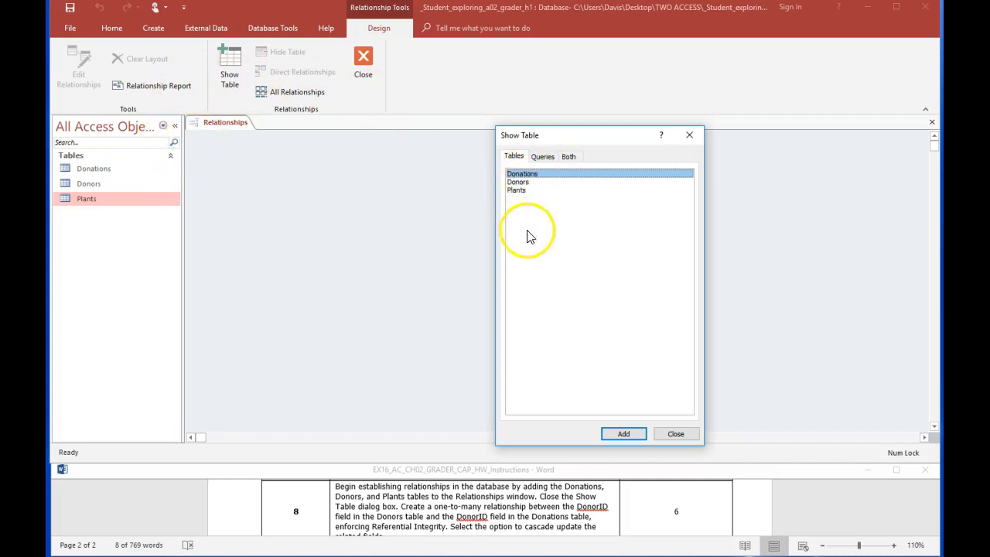
click(624, 433)
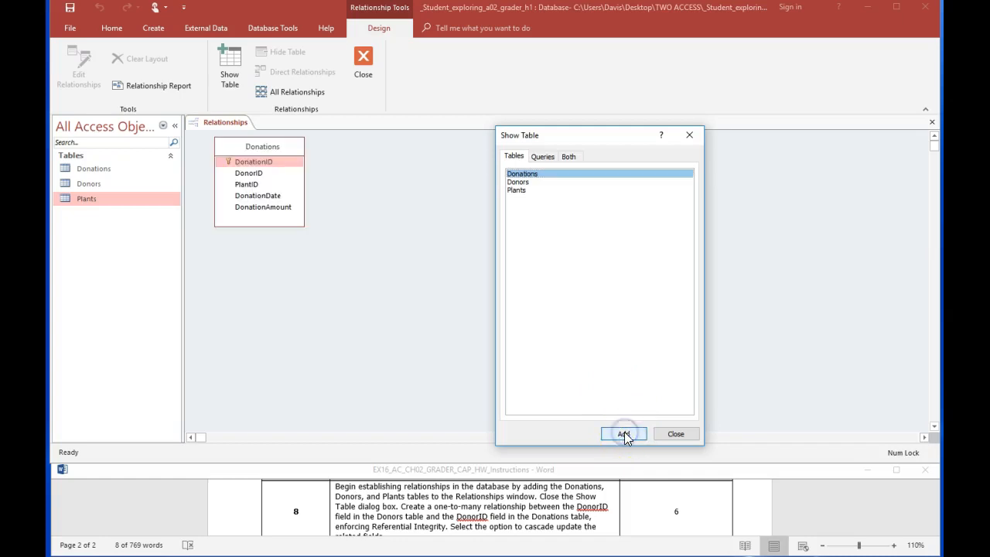
click(517, 182)
click(628, 433)
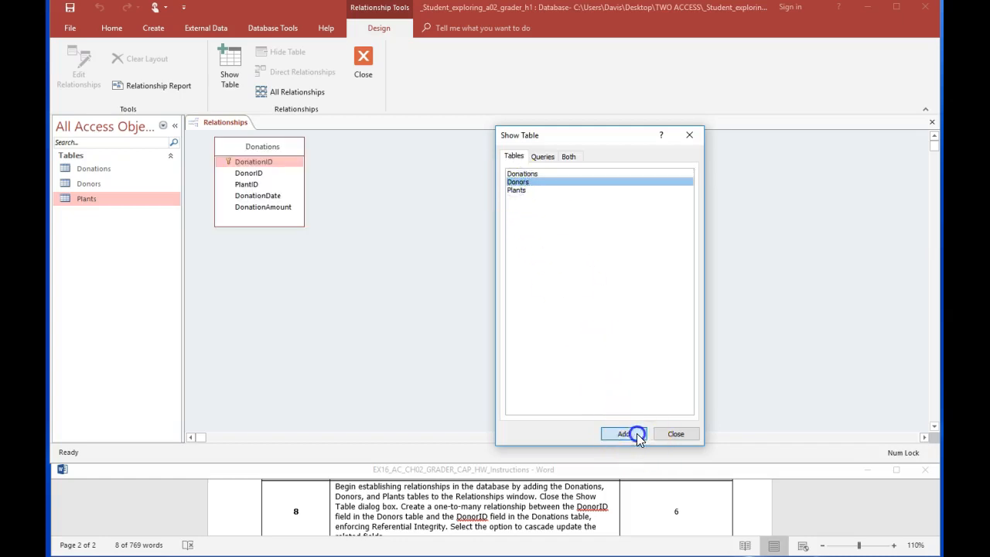
click(516, 190)
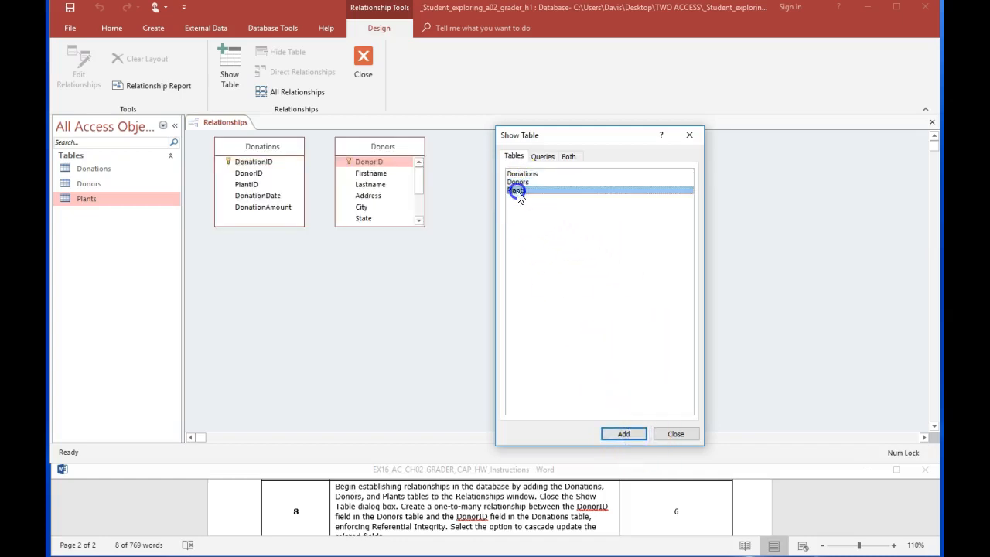
click(625, 433)
click(687, 138)
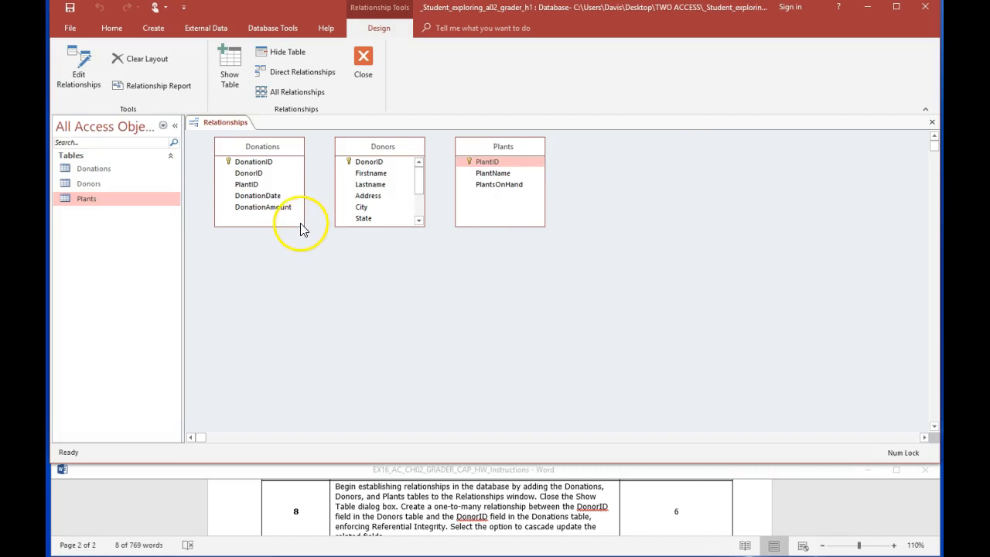
- Lengthen the Donations, Donors and Plants table boxes downward so every Donors field fits
drag(300, 225, 297, 320)
drag(405, 223, 408, 319)
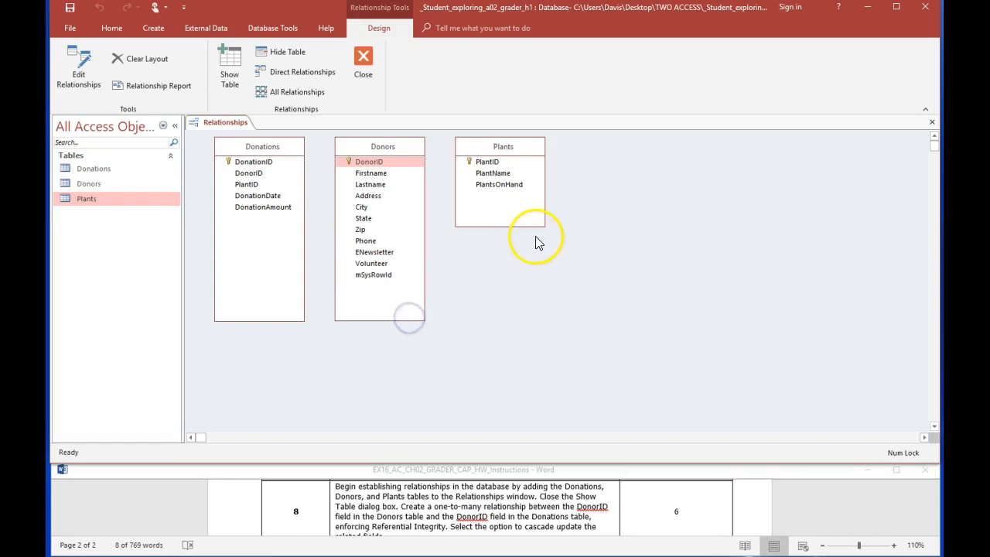
drag(533, 226, 523, 318)
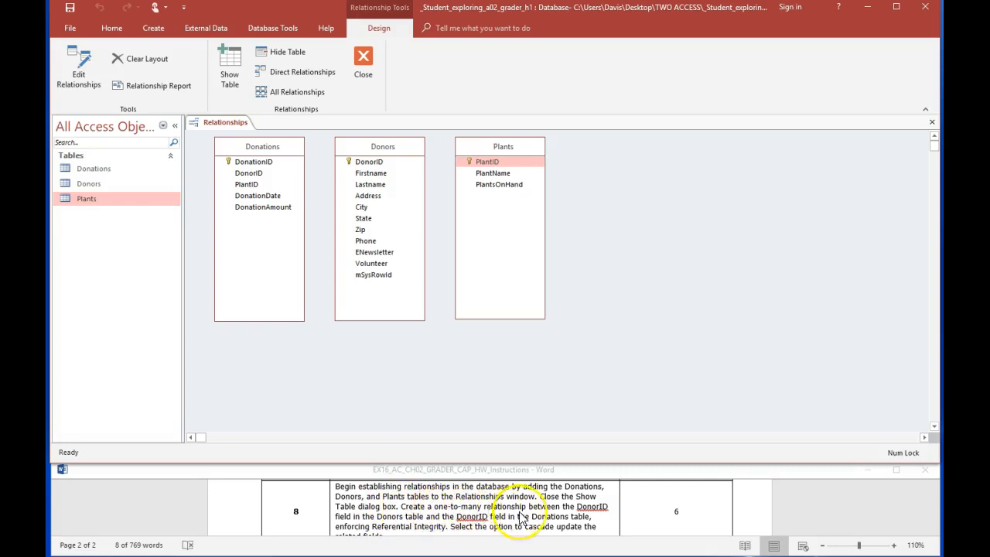
- Switch to the Word instructions and make "the DonorID" in step 8 bold with yellow highlighting
click(585, 508)
click(587, 506)
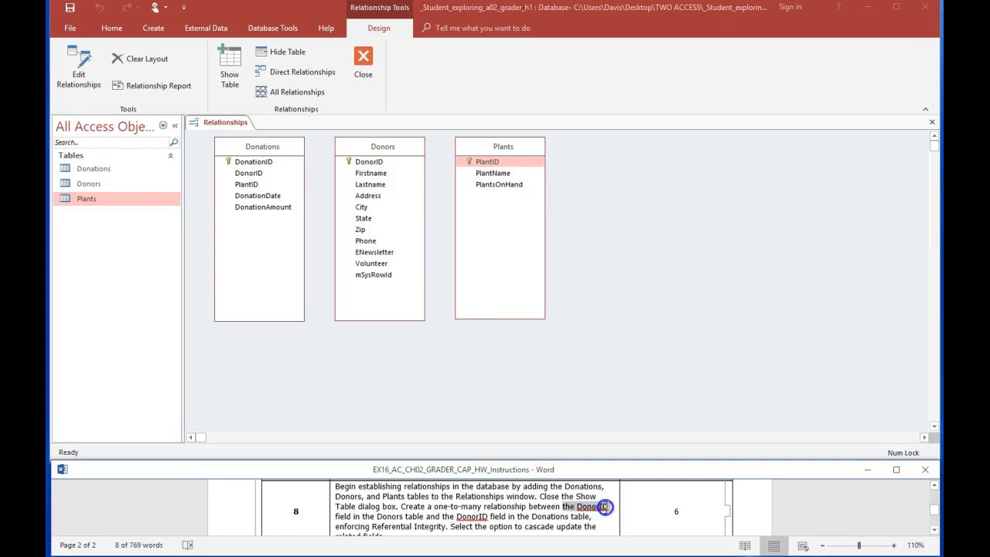
drag(605, 506, 614, 505)
click(612, 487)
click(654, 486)
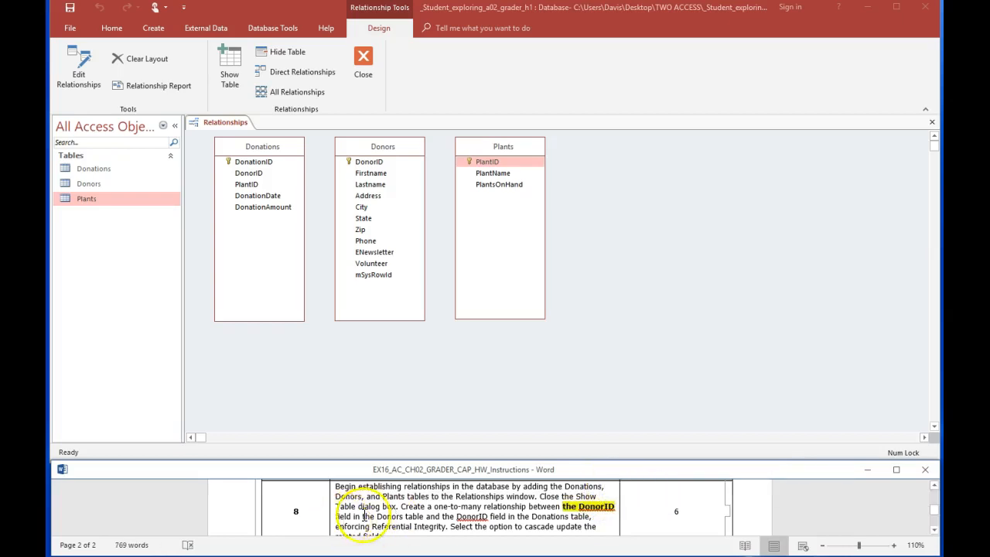
- Highlight the second "DonorID" in step 8 of the instructions in green
drag(377, 516, 489, 516)
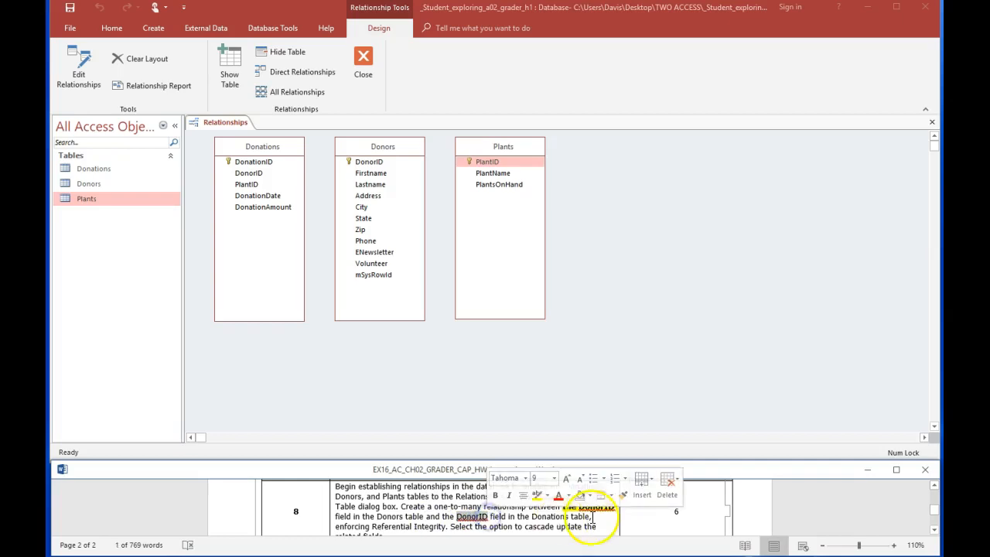
click(547, 494)
click(561, 520)
click(556, 526)
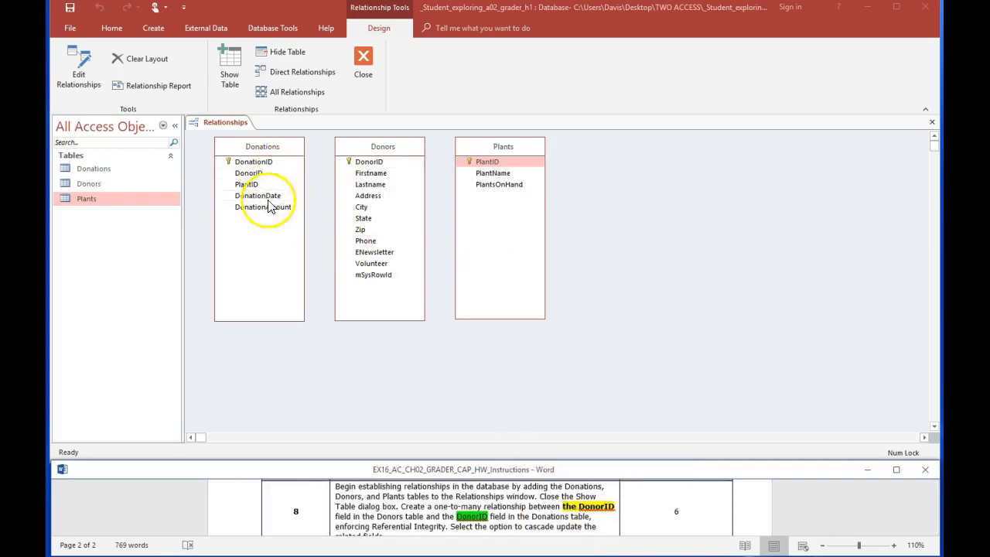
click(373, 478)
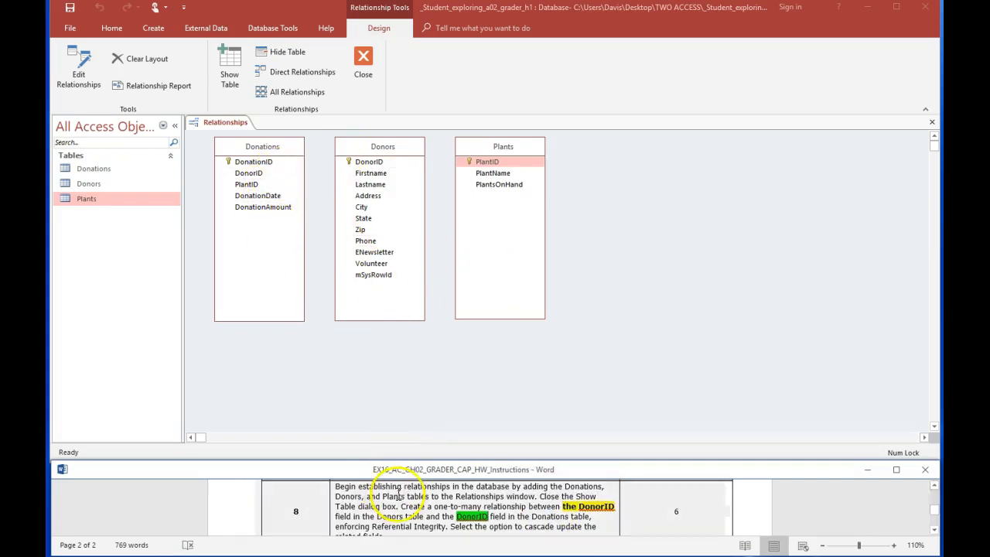
- Switch back to Access and rearrange the table boxes in the order Donors, Donations, Plants, then shorten the Donations box slightly
click(239, 140)
drag(235, 149, 589, 197)
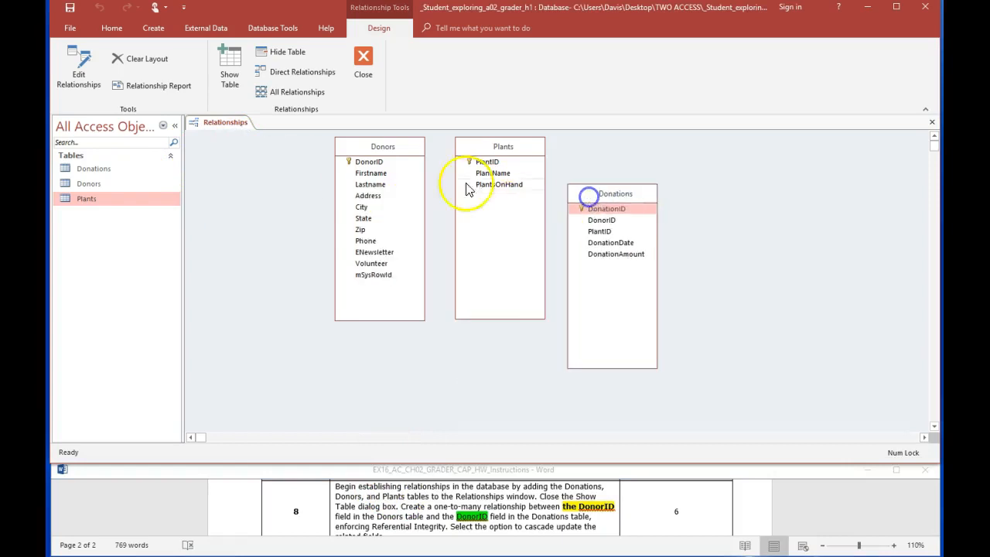
drag(368, 149, 223, 152)
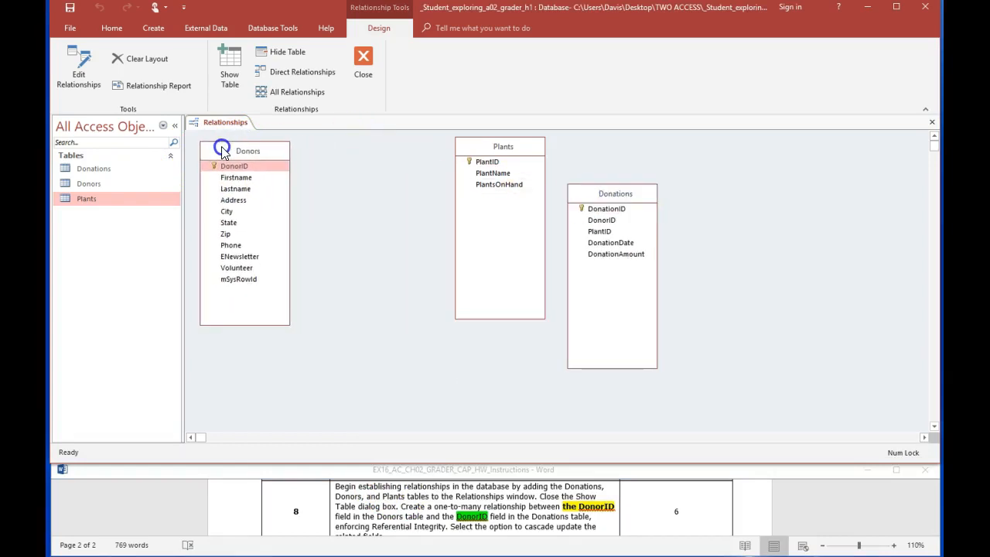
click(580, 194)
drag(581, 198, 323, 153)
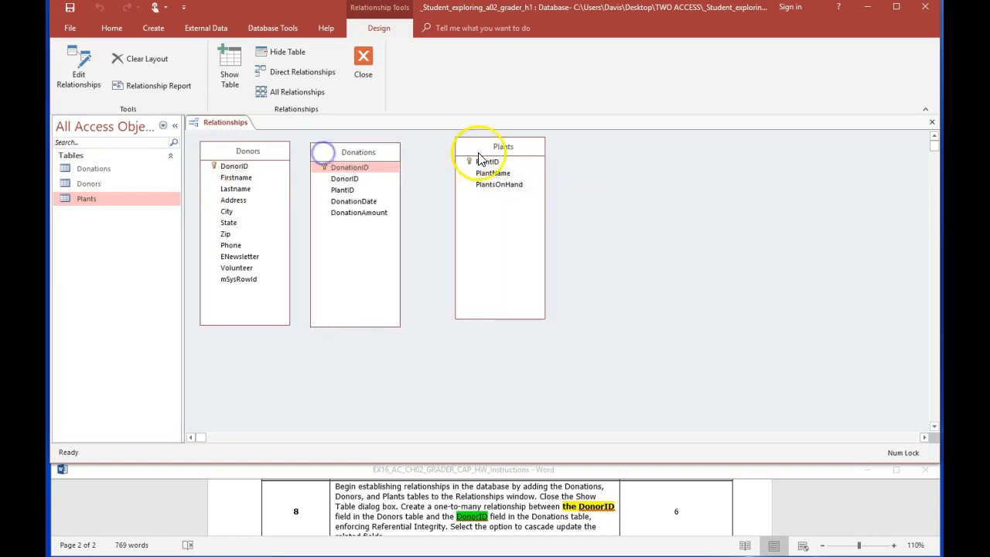
drag(487, 152, 450, 155)
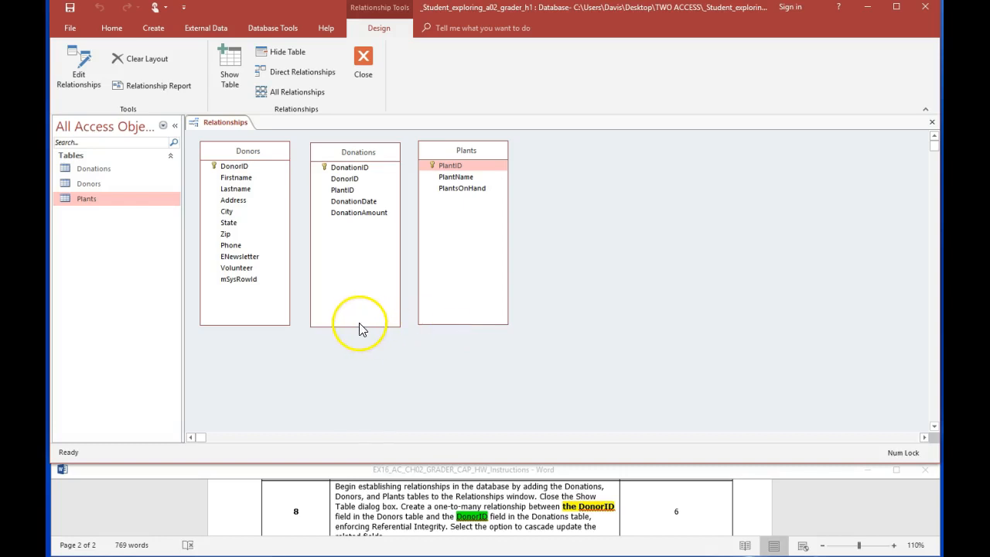
drag(358, 326, 357, 323)
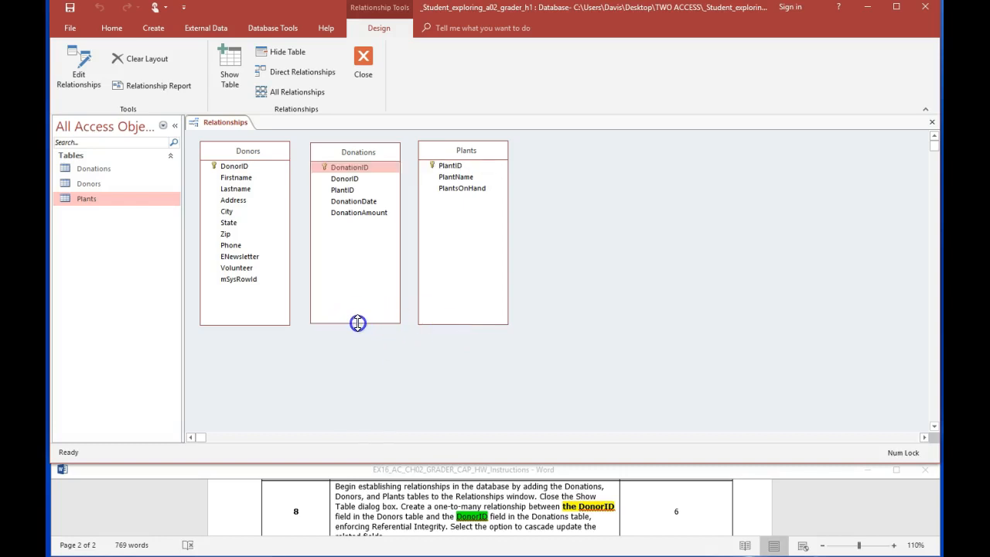
- Create a one-to-many relationship from DonorID in Donors to DonorID in Donations, enforcing referential integrity and cascading updates to related fields
click(238, 167)
drag(239, 167, 352, 188)
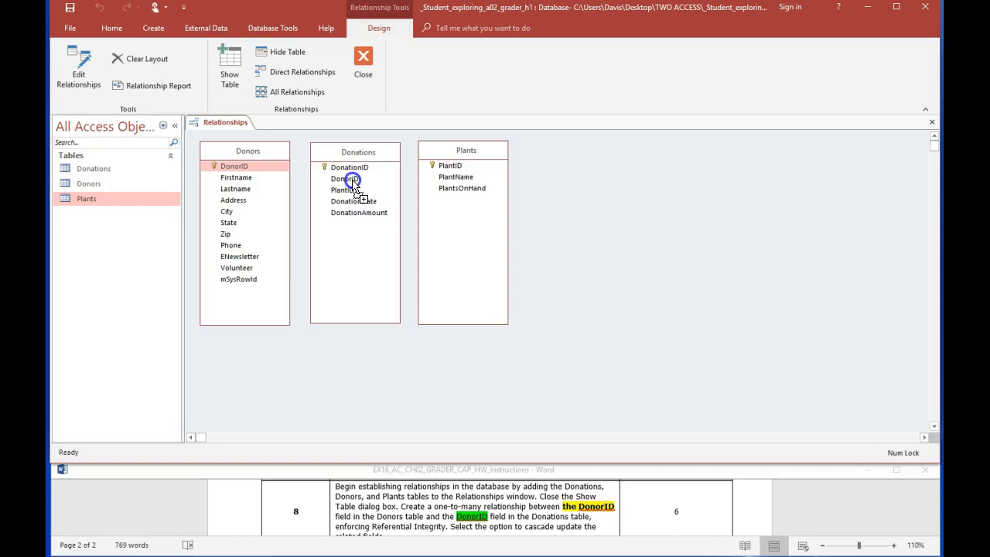
drag(352, 181, 352, 183)
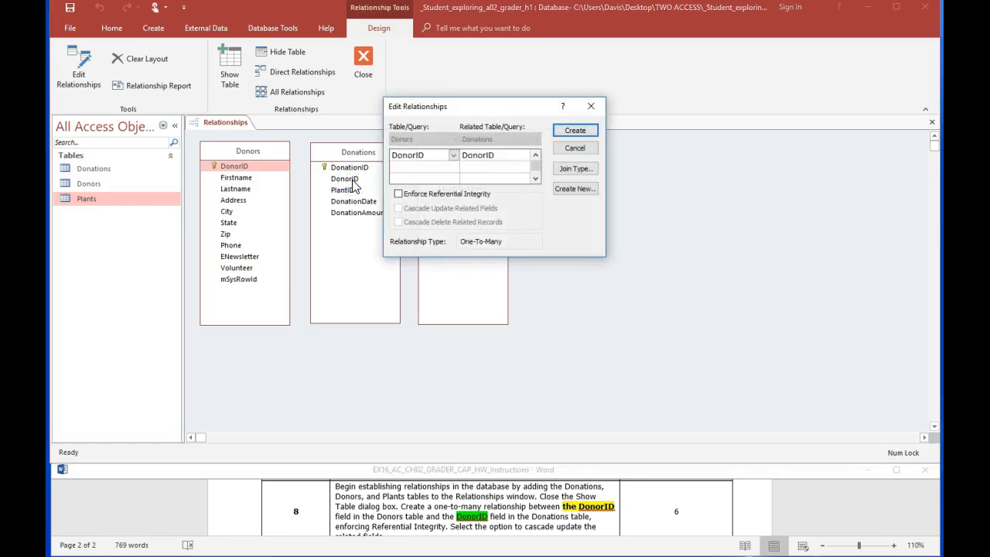
drag(502, 105, 436, 242)
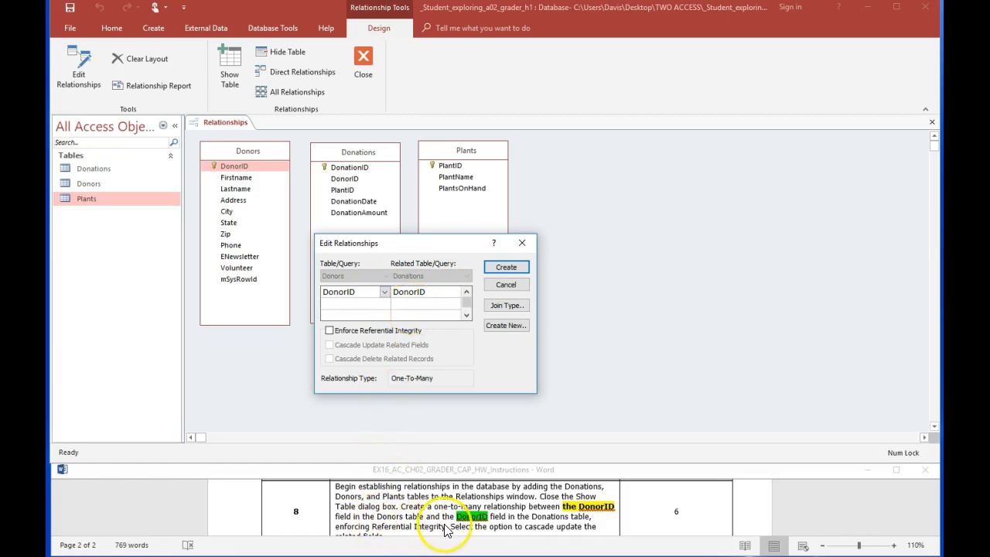
click(330, 333)
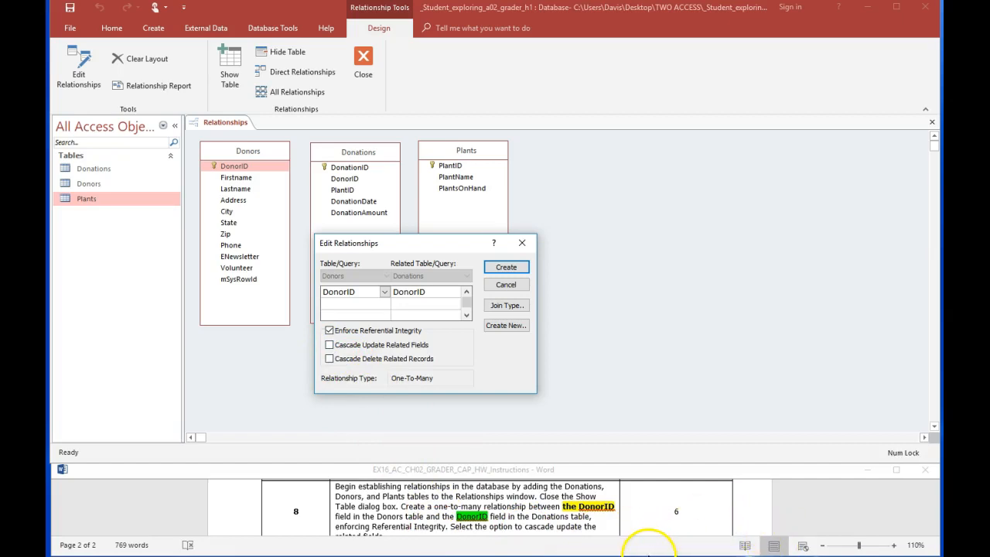
drag(937, 555, 939, 556)
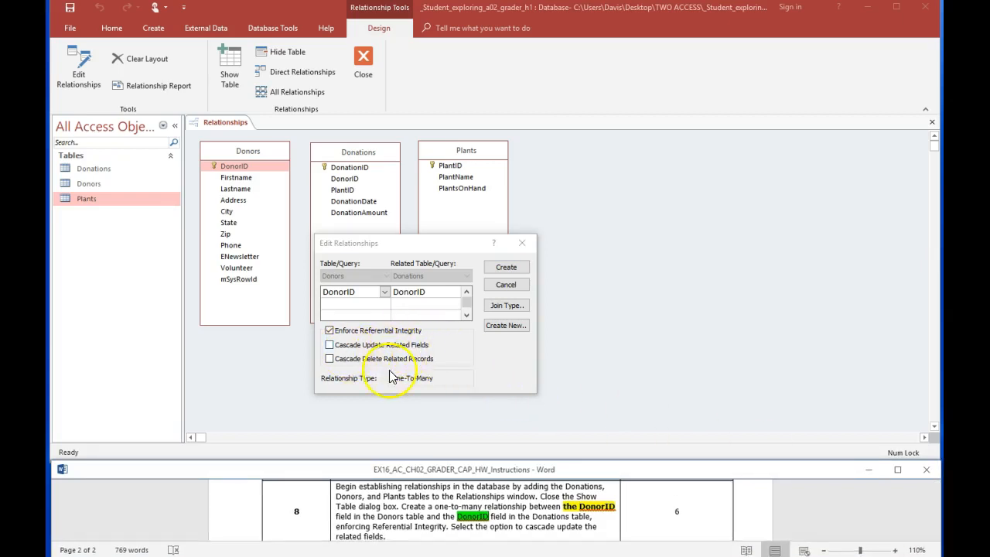
click(329, 345)
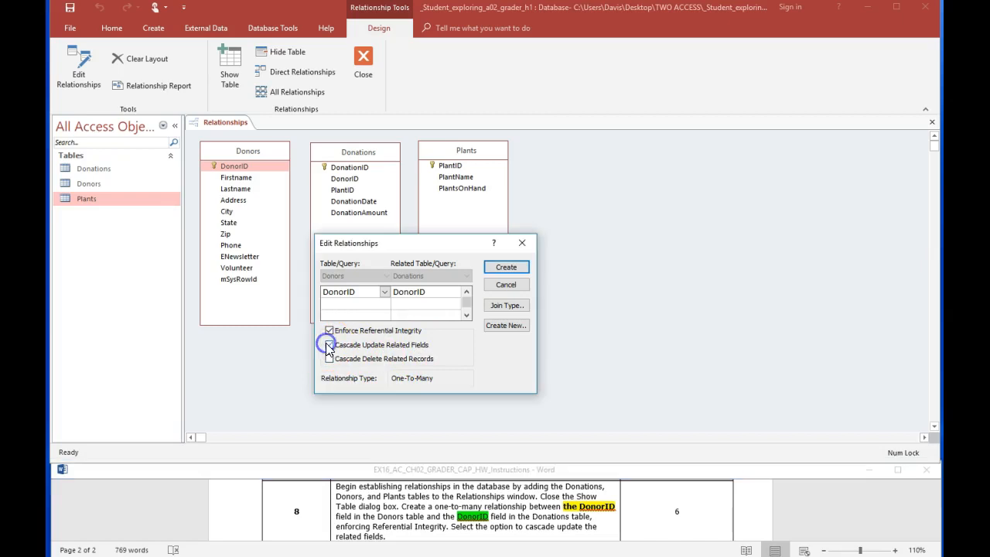
click(506, 266)
- Move the Donations and Plants table boxes further right to leave gaps between all three tables
mouse_move(322, 151)
mouse_down()
mouse_move(348, 179)
mouse_move(500, 158)
mouse_move(391, 187)
mouse_move(340, 150)
mouse_up()
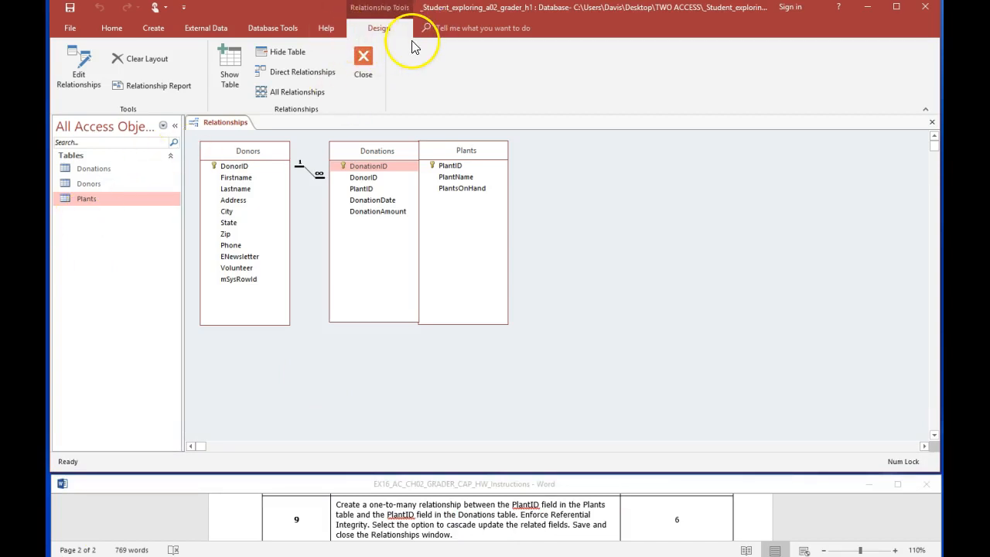
click(446, 158)
drag(445, 154, 459, 152)
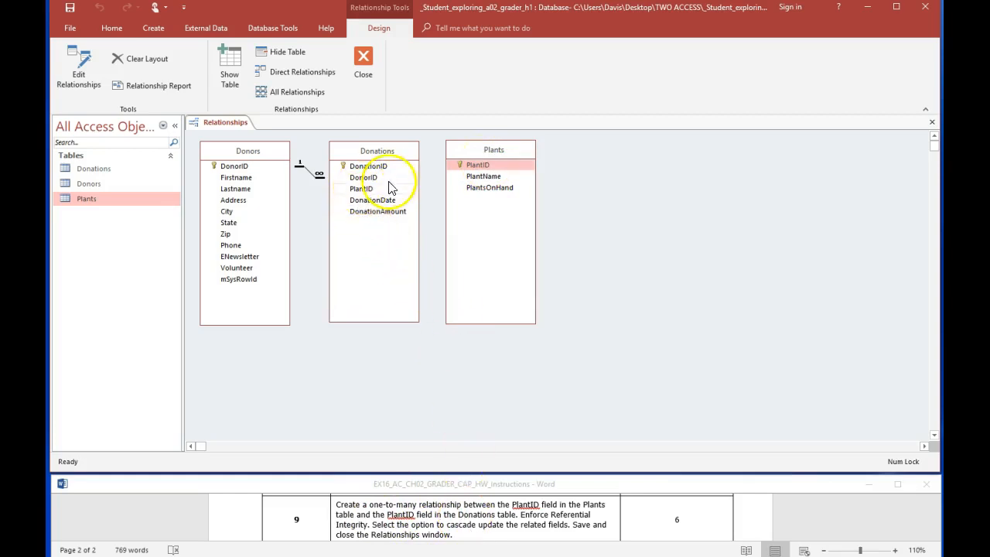
- Create a one-to-many relationship from PlantID in Plants to PlantID in Donations with referential integrity and cascade update, and move Plants slightly further right
click(487, 167)
drag(488, 170, 358, 197)
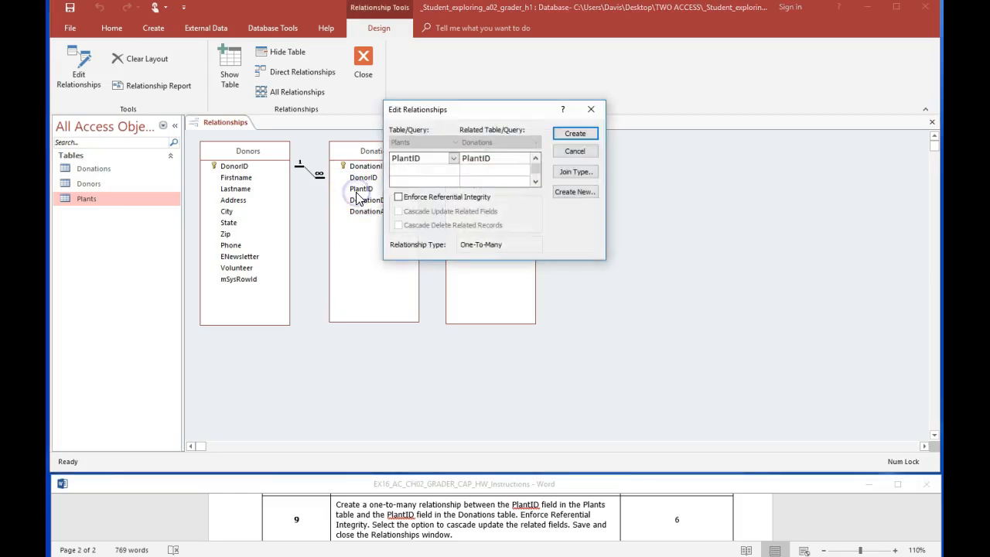
drag(473, 109, 462, 237)
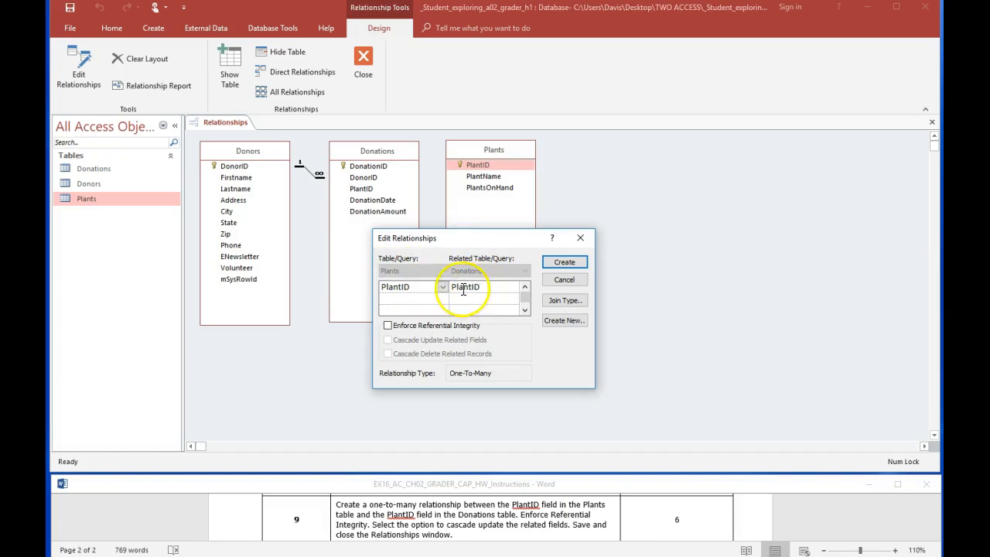
click(388, 326)
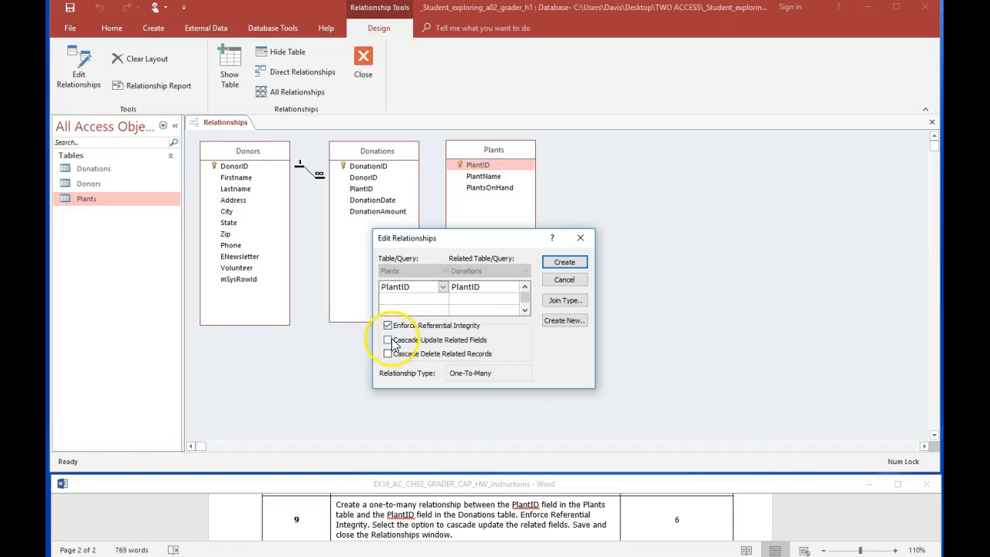
click(389, 341)
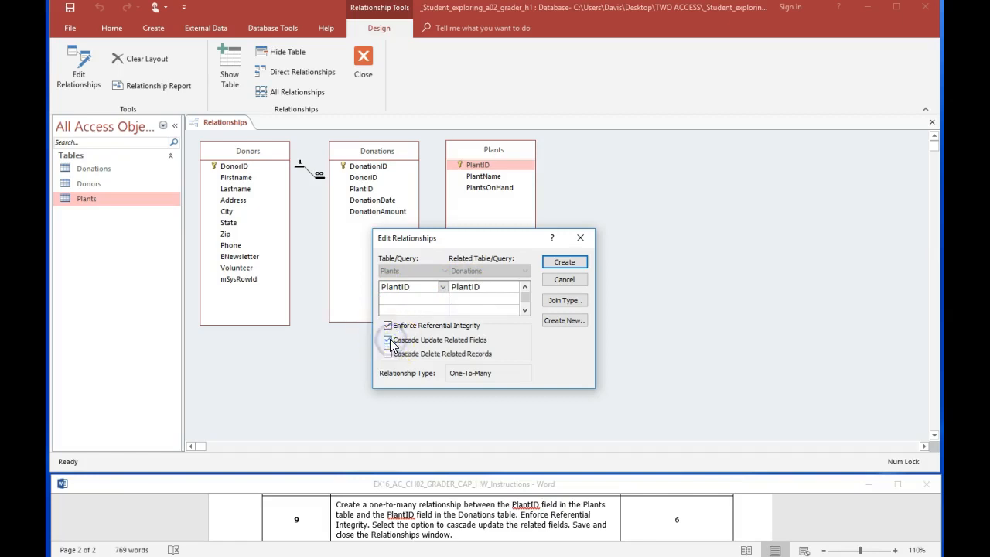
click(564, 262)
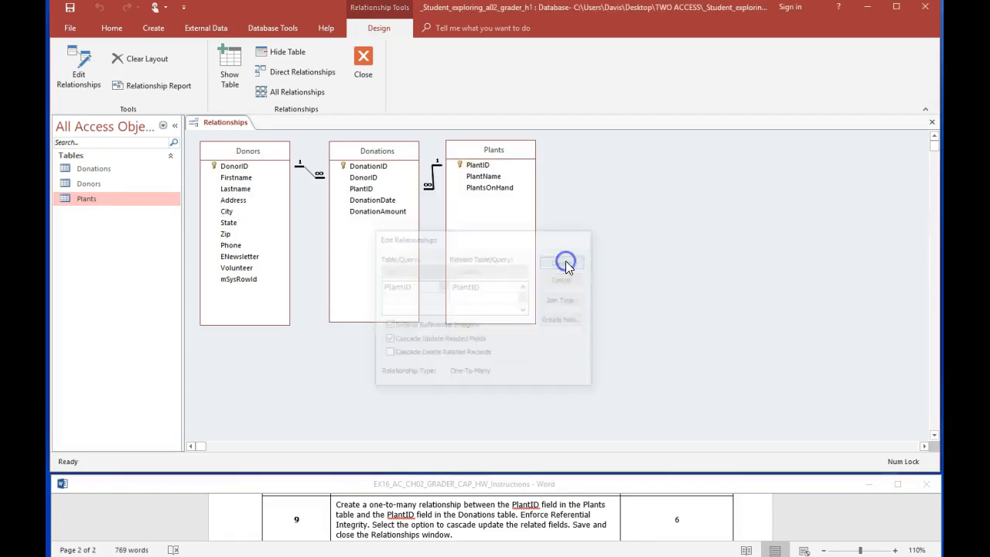
click(474, 150)
mouse_move(474, 150)
mouse_down()
mouse_move(585, 135)
mouse_move(472, 151)
mouse_move(529, 146)
mouse_move(489, 151)
mouse_up()
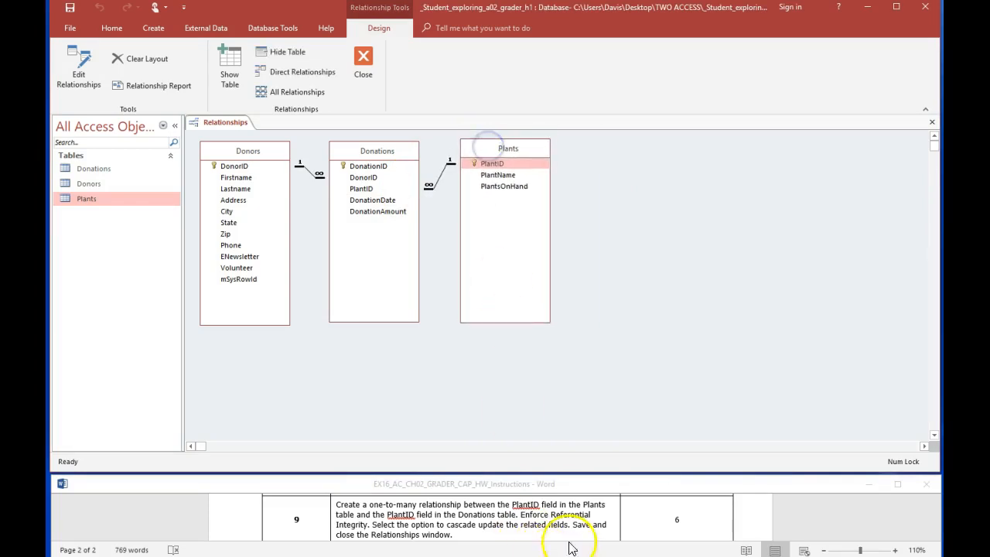
- Save the relationship layout and close the Relationships window
right_click(215, 128)
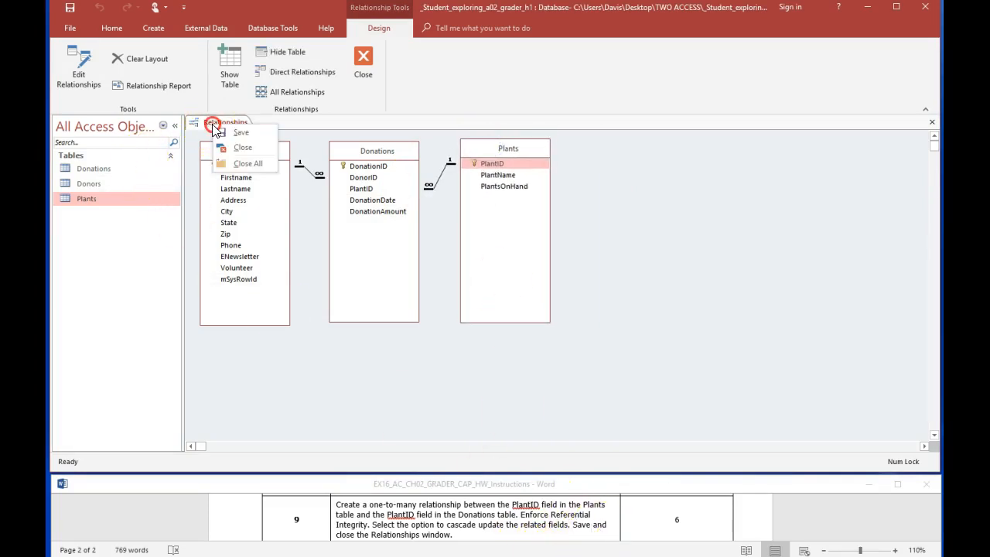
click(237, 133)
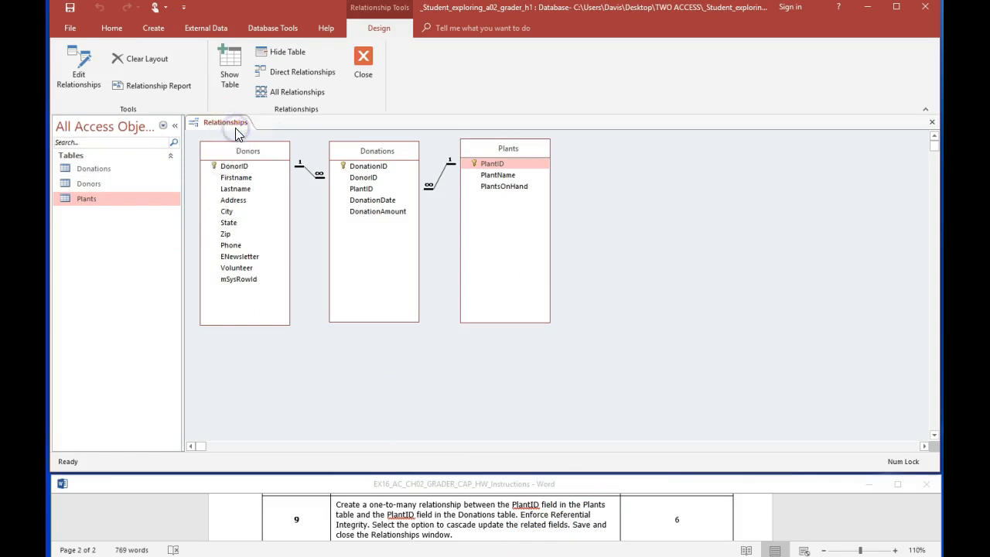
right_click(231, 129)
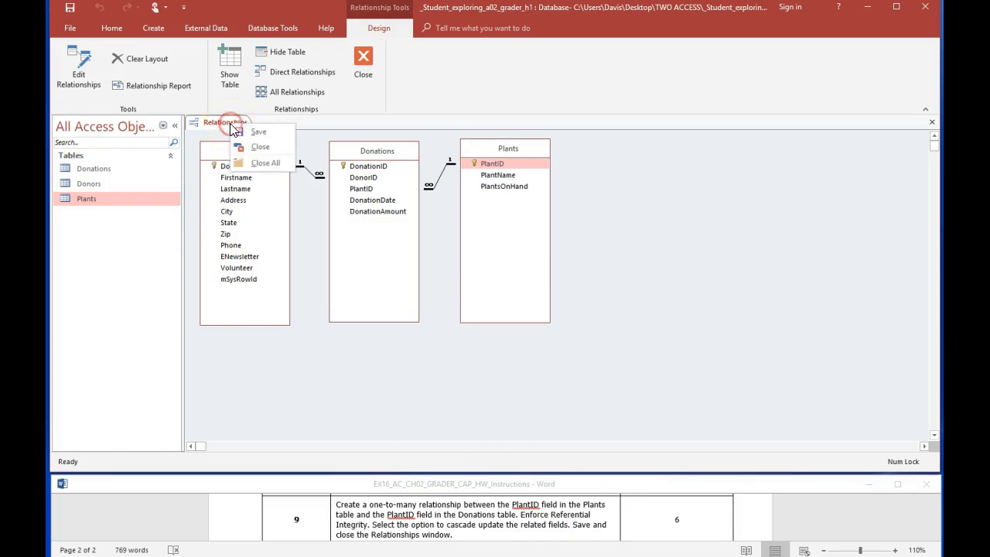
click(242, 152)
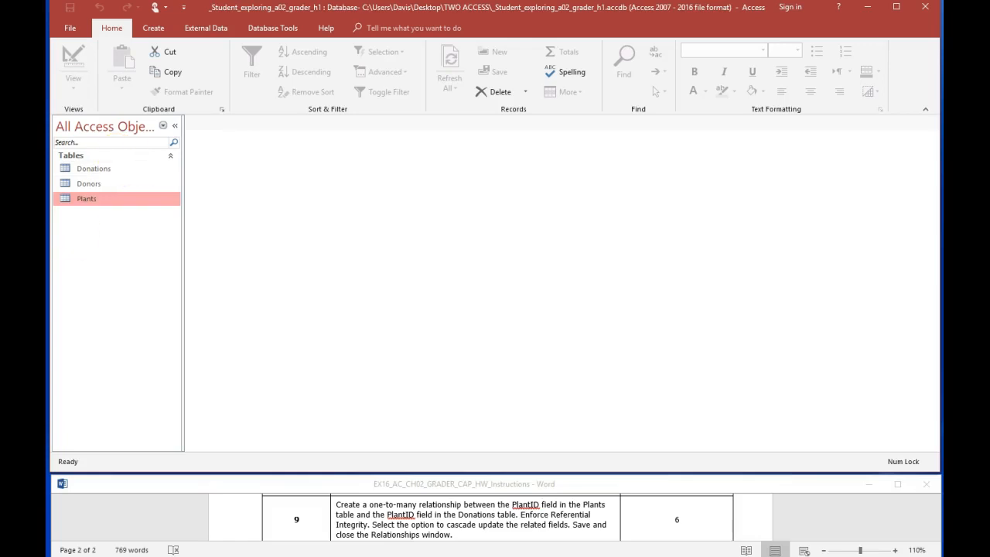
- Read instruction 10 in the Word document and start a new query with the Simple Query Wizard in Access
click(727, 515)
scroll(727, 516, down, 1)
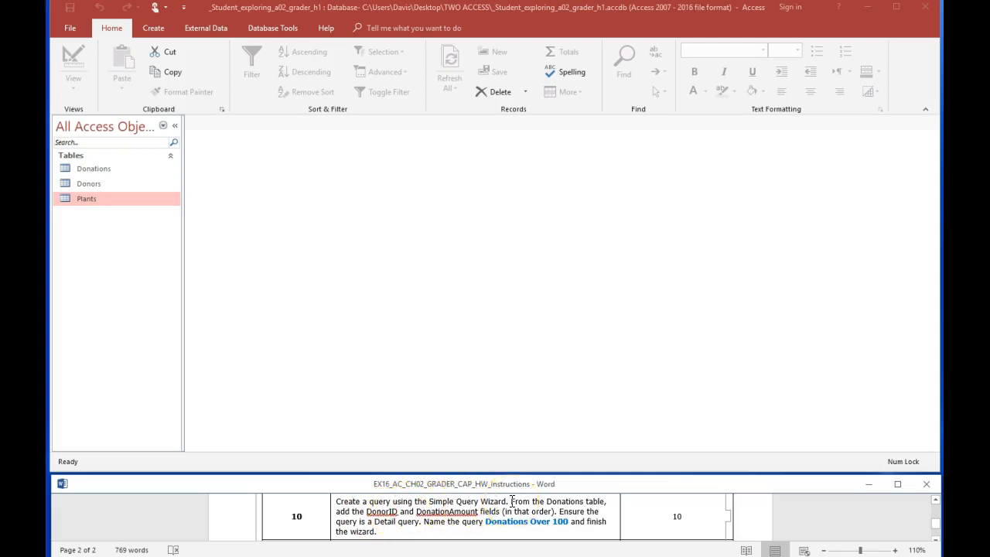
click(159, 25)
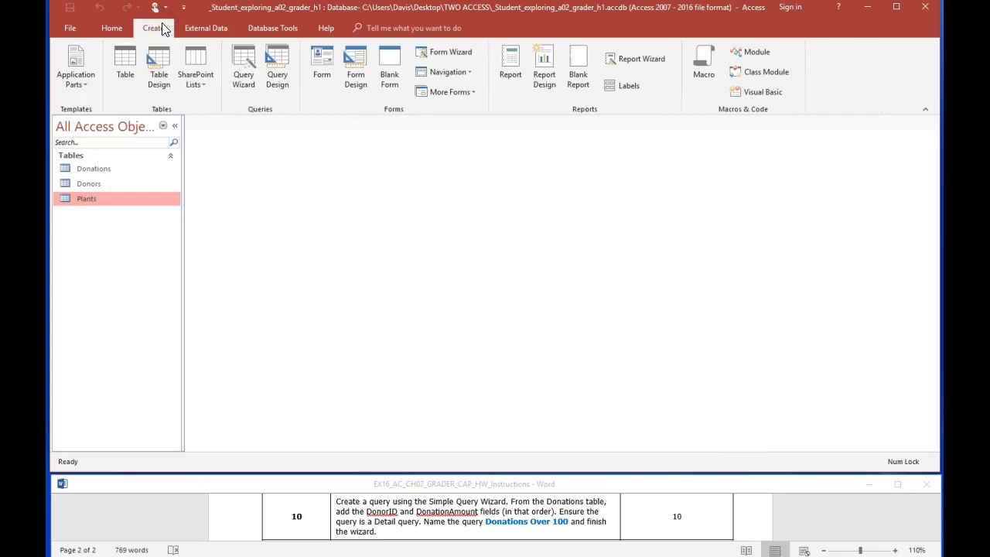
click(239, 78)
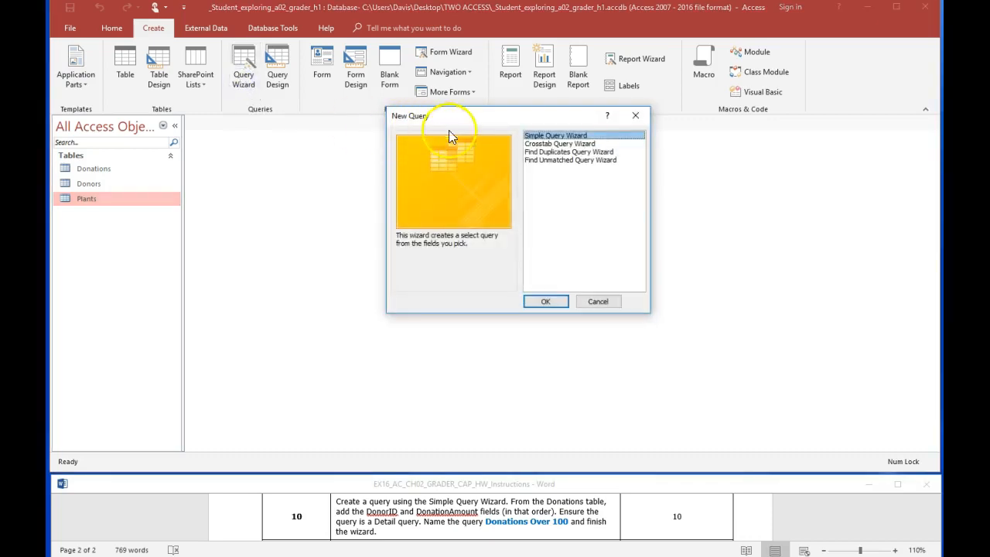
drag(509, 122, 328, 151)
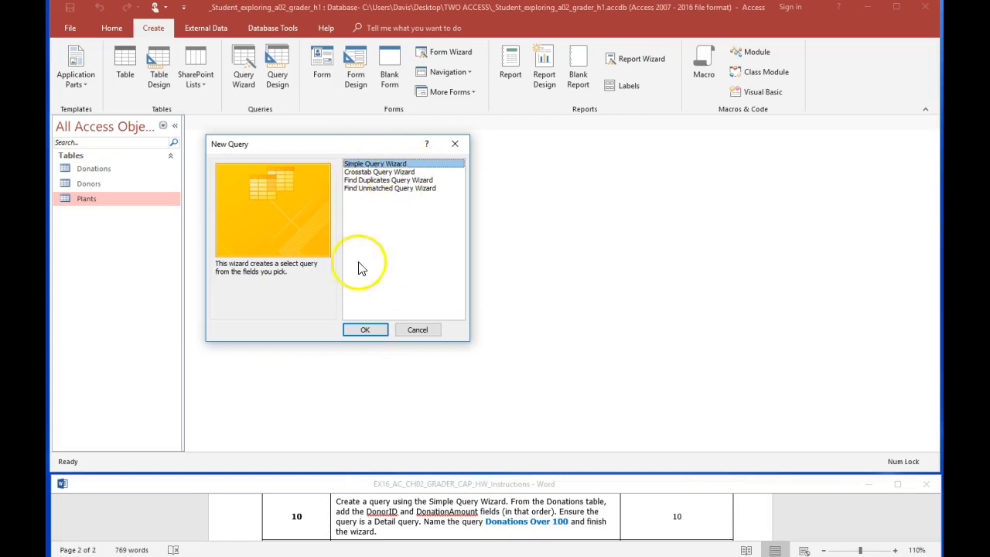
click(367, 330)
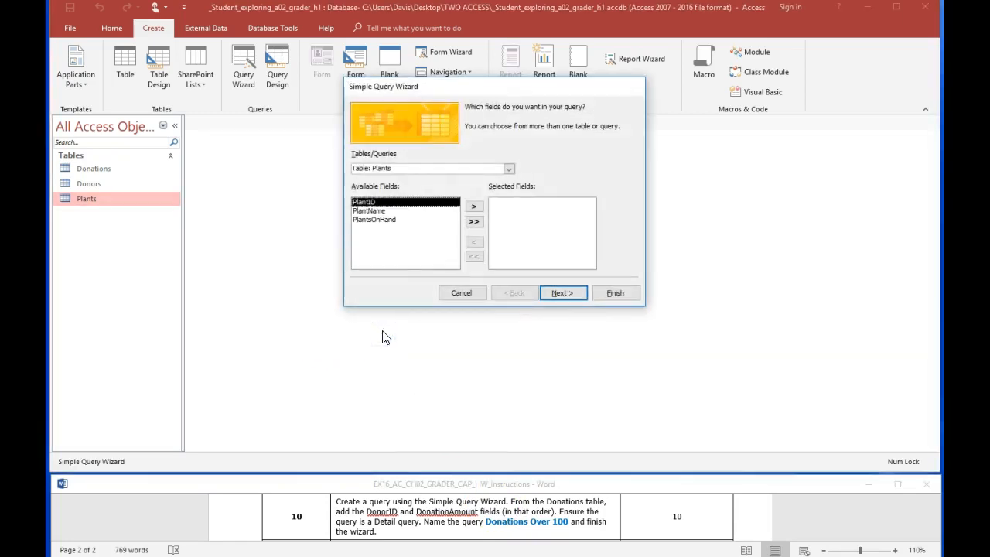
- Choose the Donations table as the query source and add the DonorID and DonationAmount fields in that order
drag(475, 88, 341, 128)
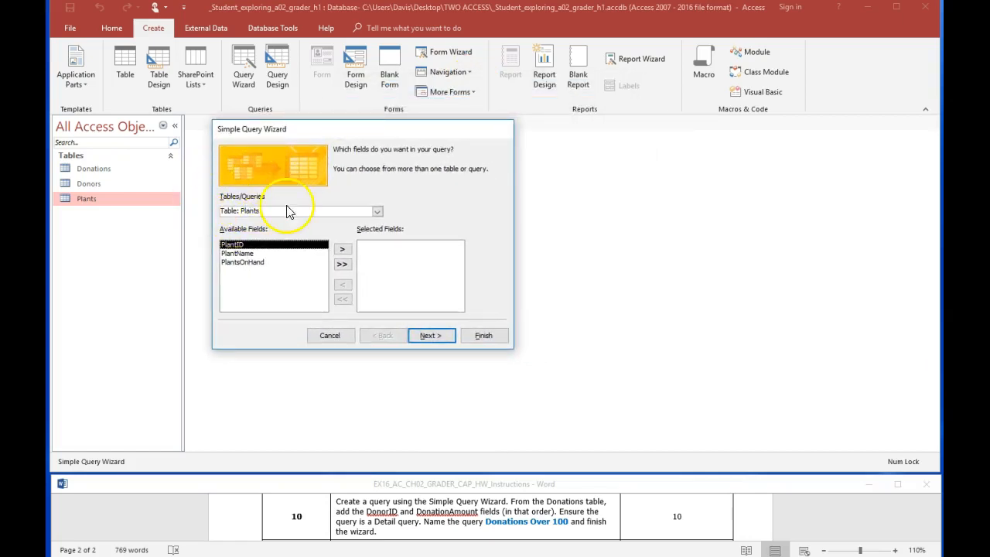
click(377, 211)
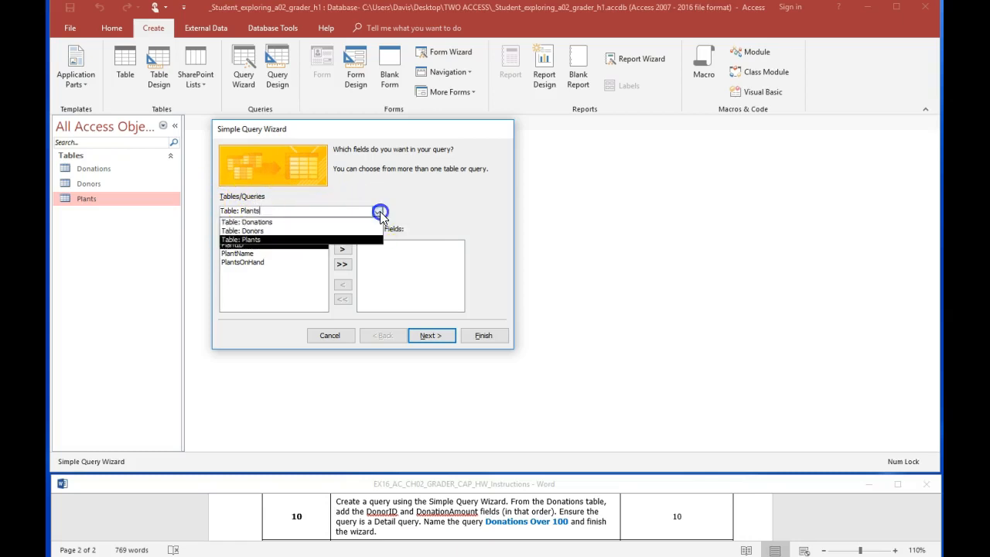
click(361, 223)
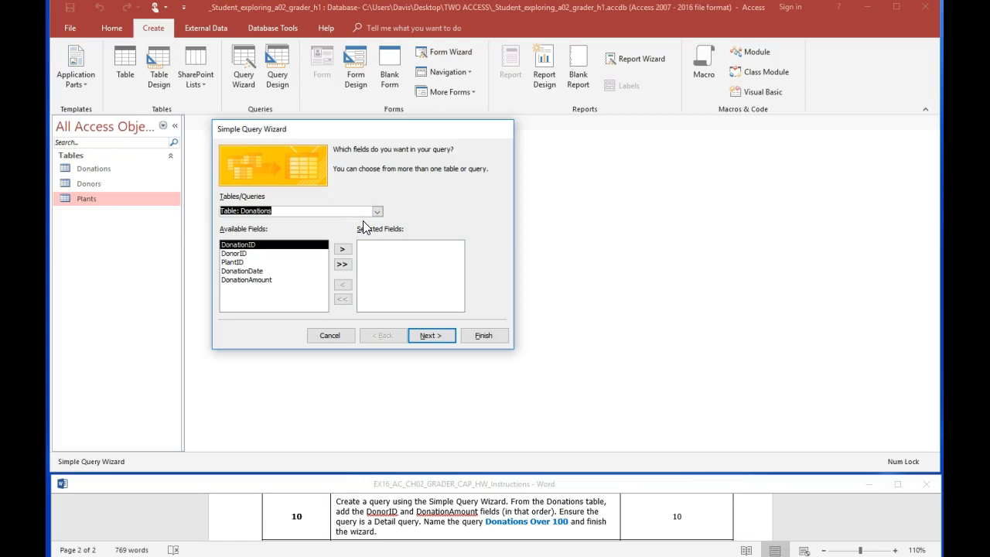
click(239, 255)
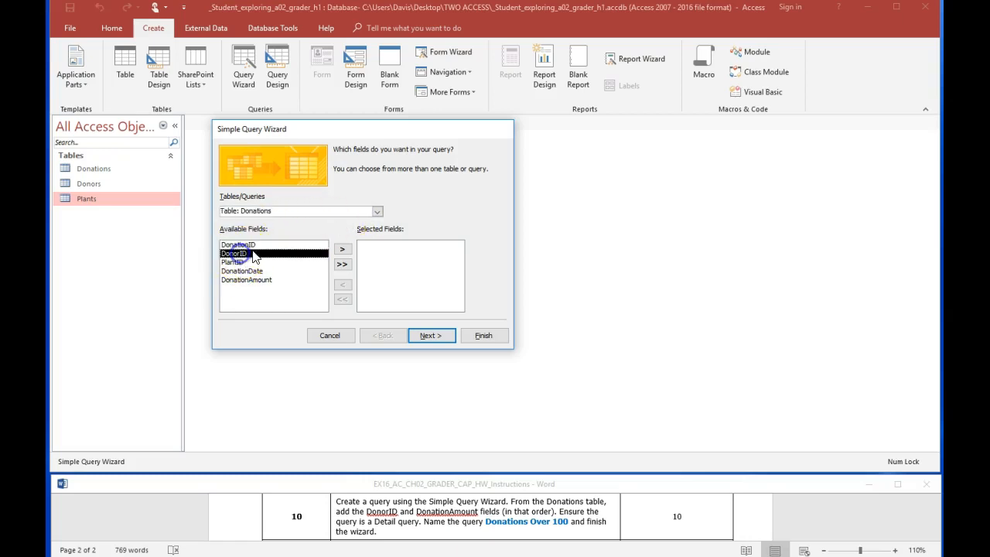
click(343, 249)
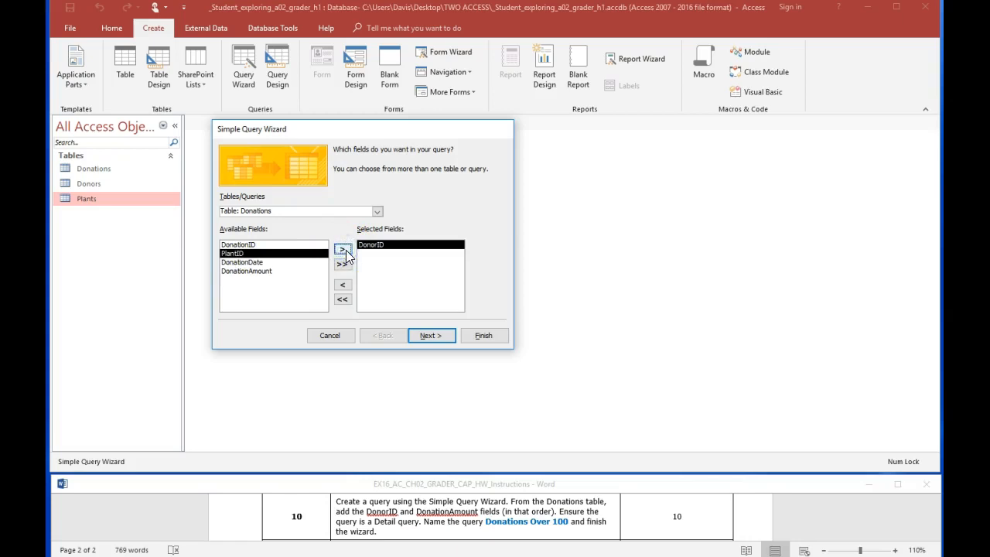
click(263, 271)
click(340, 250)
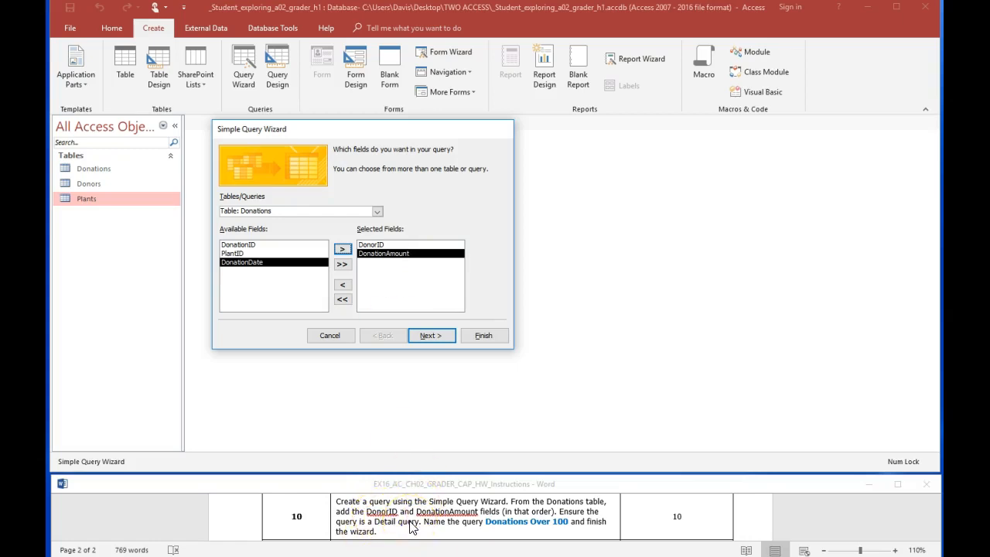
- Keep the query as a Detail query, title it "Donations over 100" and finish the wizard
click(431, 337)
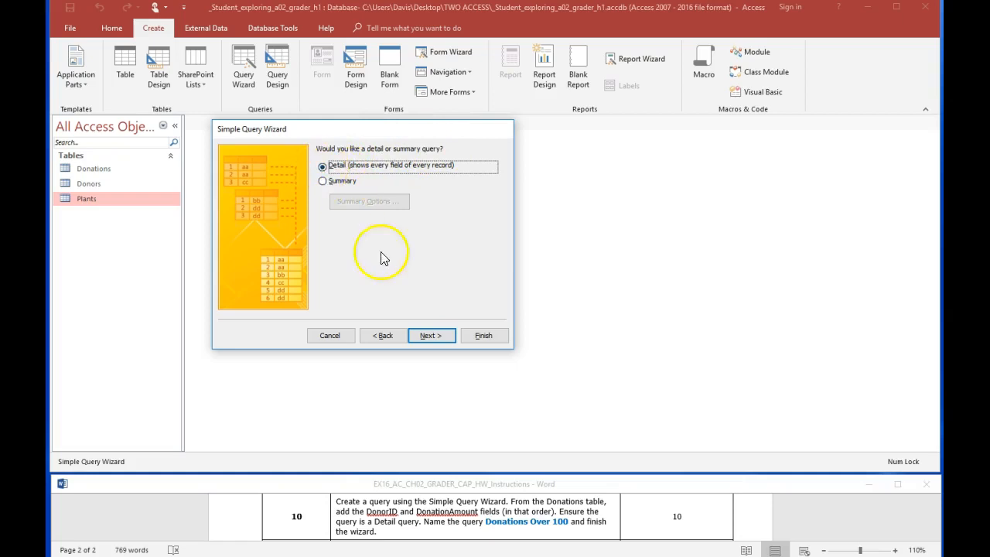
click(434, 339)
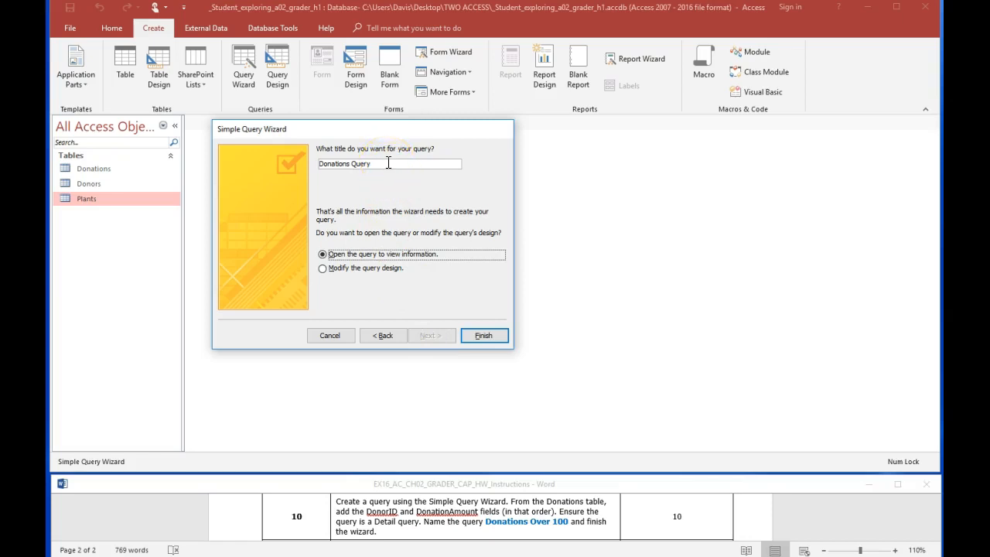
double_click(354, 163)
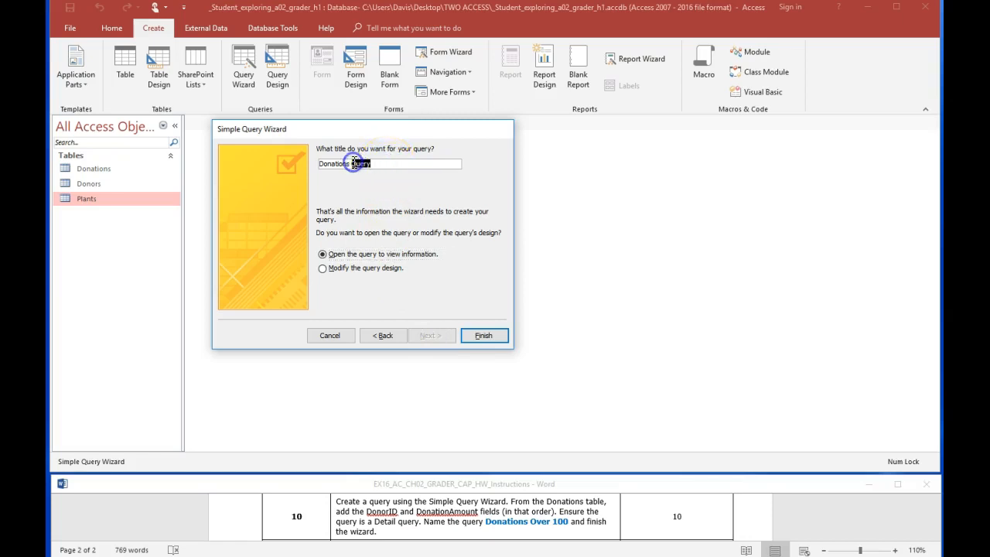
text(O)
click(485, 335)
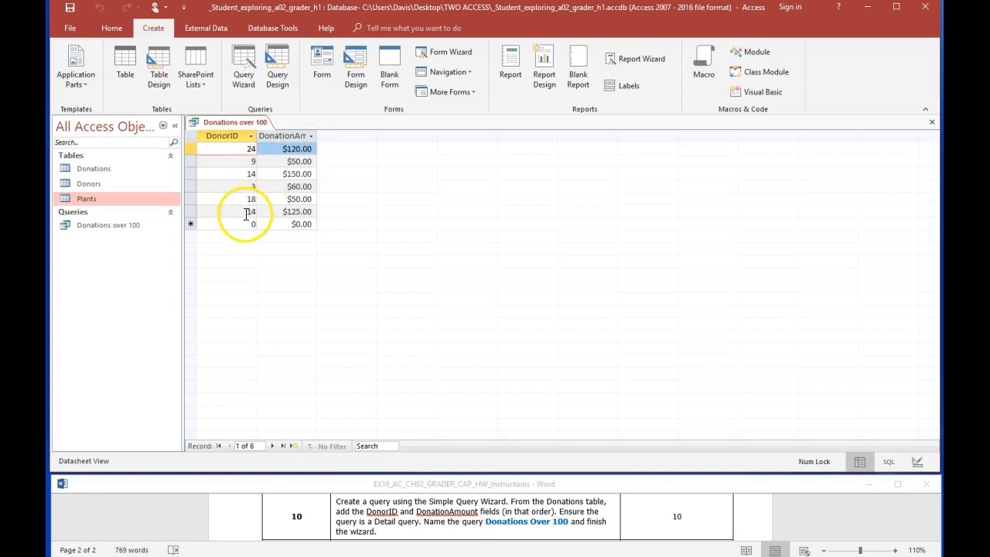
- Read instruction 11 in the Word document and show the Donations over 100 query in Design view in Access
drag(291, 211, 316, 211)
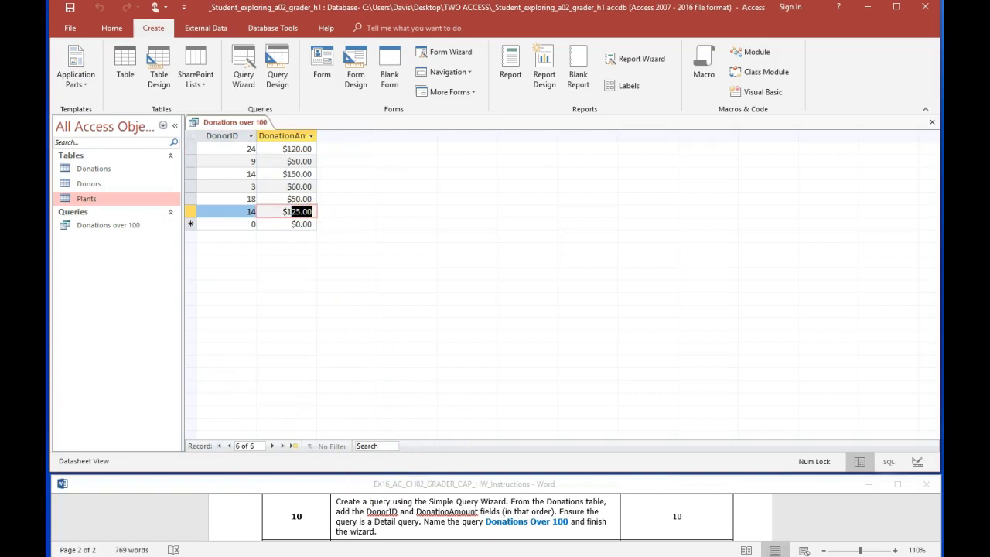
click(474, 516)
scroll(475, 516, down, 1)
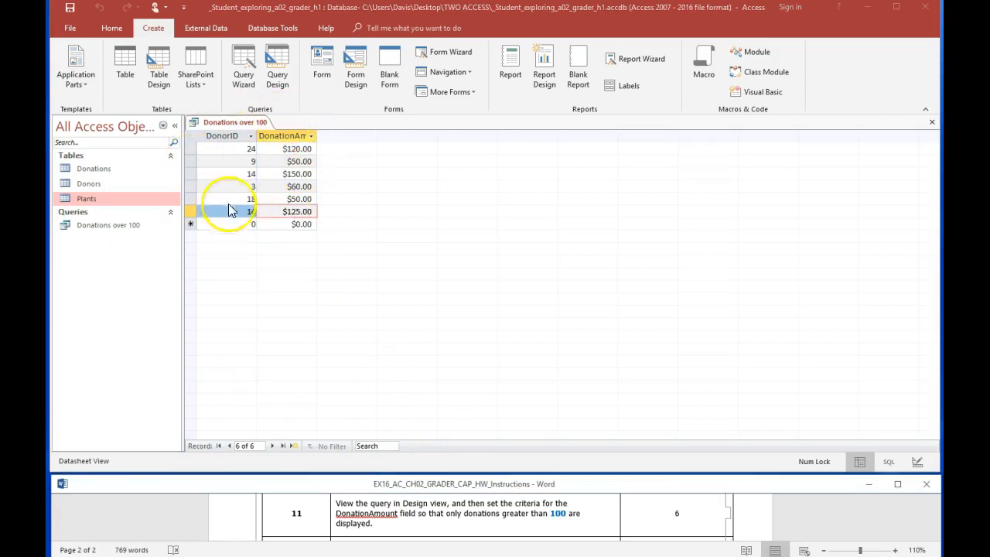
click(115, 27)
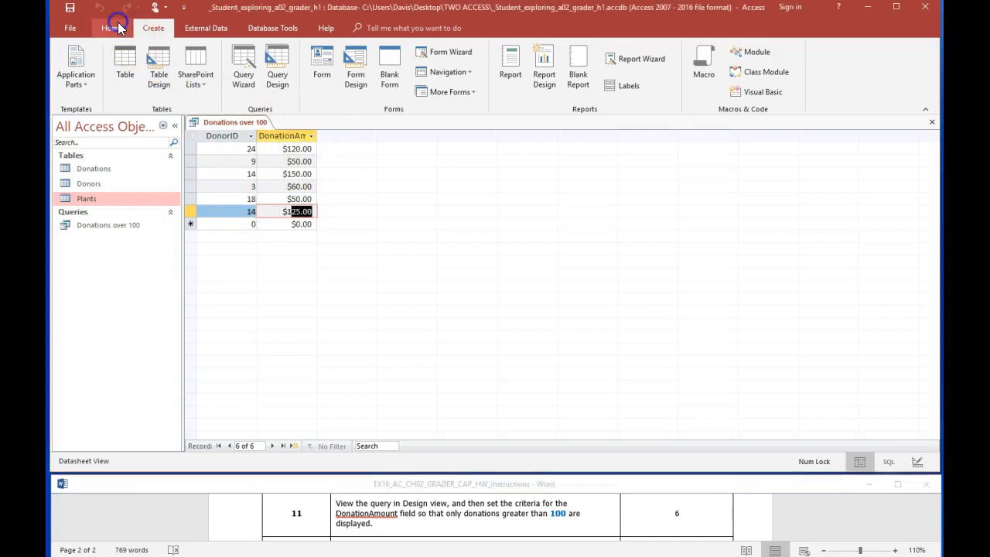
click(69, 90)
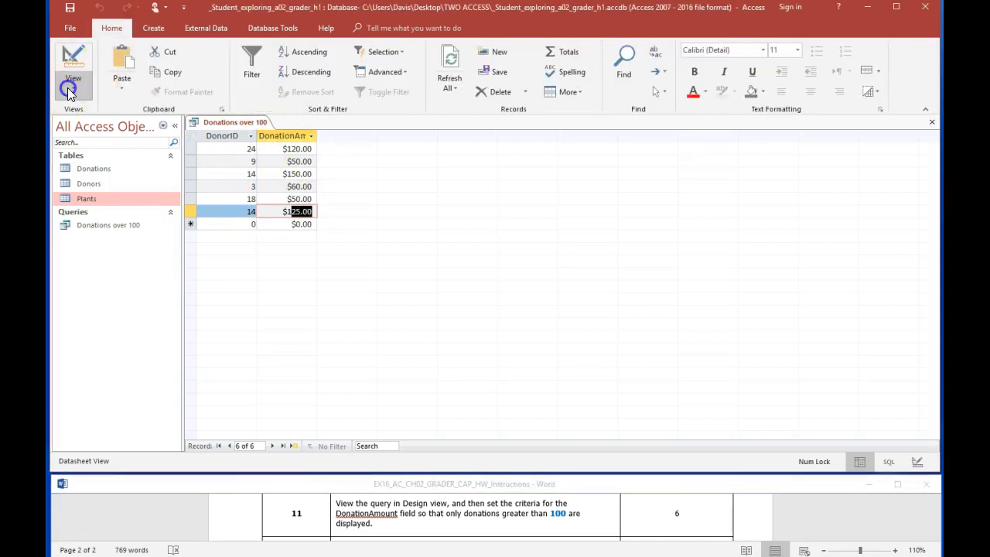
click(106, 177)
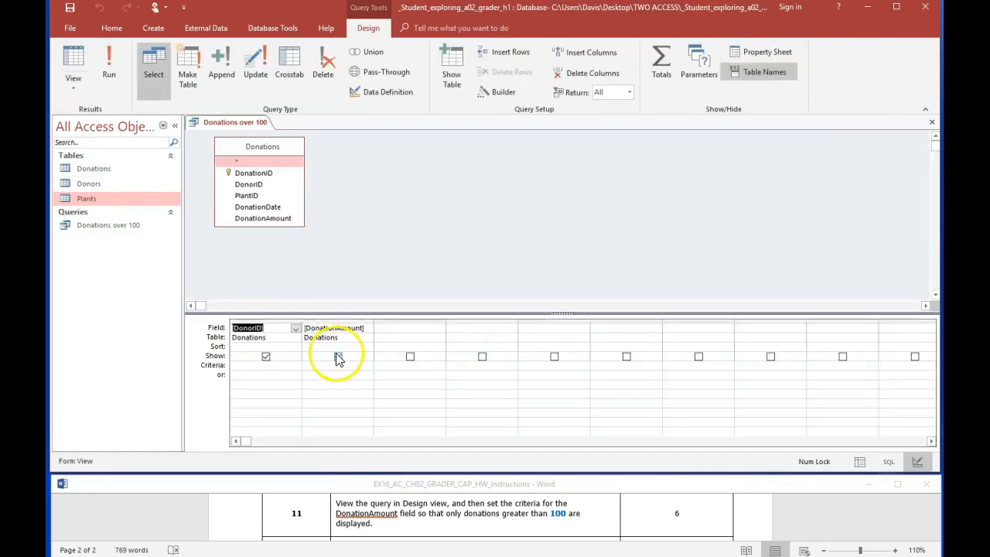
- Switch to the Word instructions and add the note ">100" after "greater than 100" in instruction 11
drag(502, 514, 577, 512)
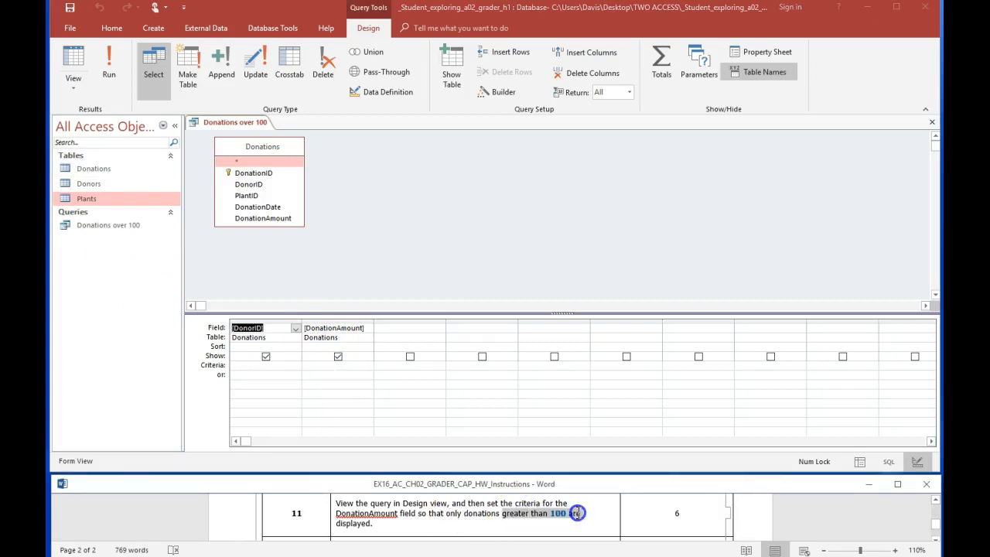
click(570, 513)
key(Return)
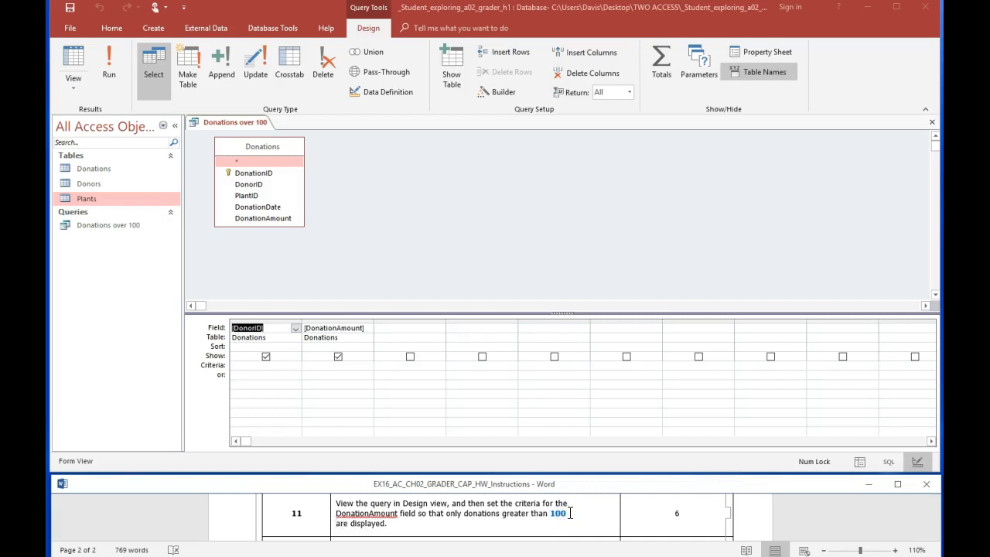
text(>100)
- Switch back to Access and set the DonationAmount criteria to >100 in the query design grid
click(332, 319)
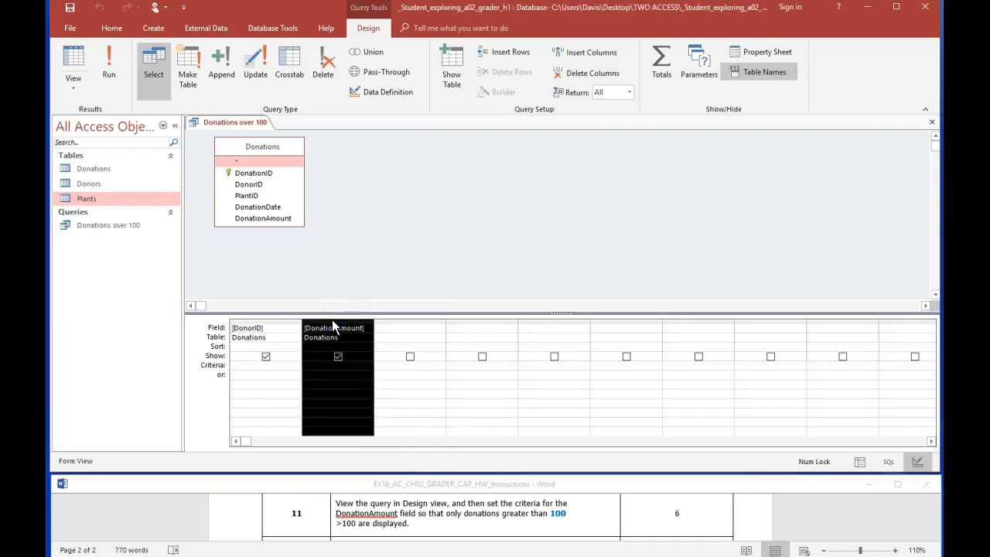
click(314, 363)
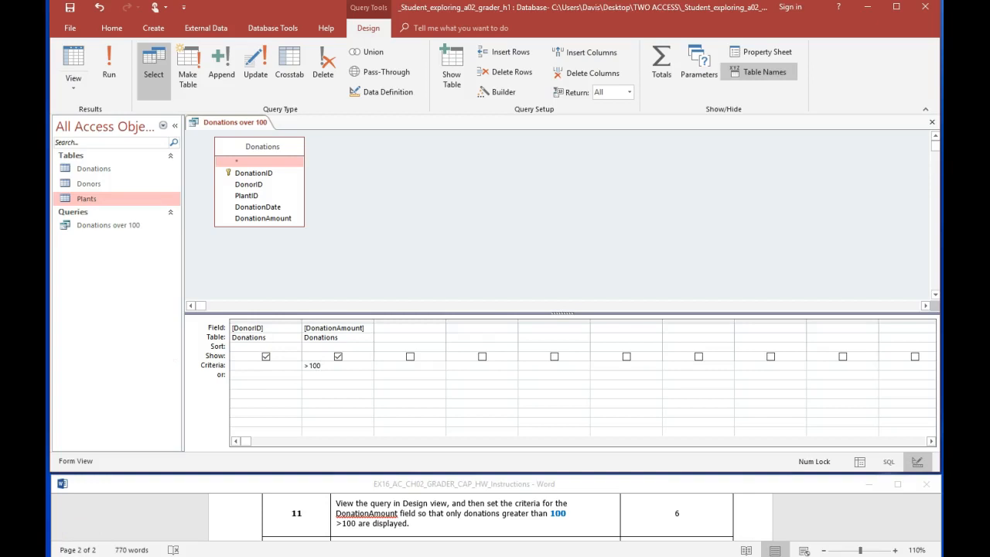
- Read instruction 12 in Word, and in Access sort the query by DonationAmount in ascending order
click(489, 516)
scroll(489, 516, down, 1)
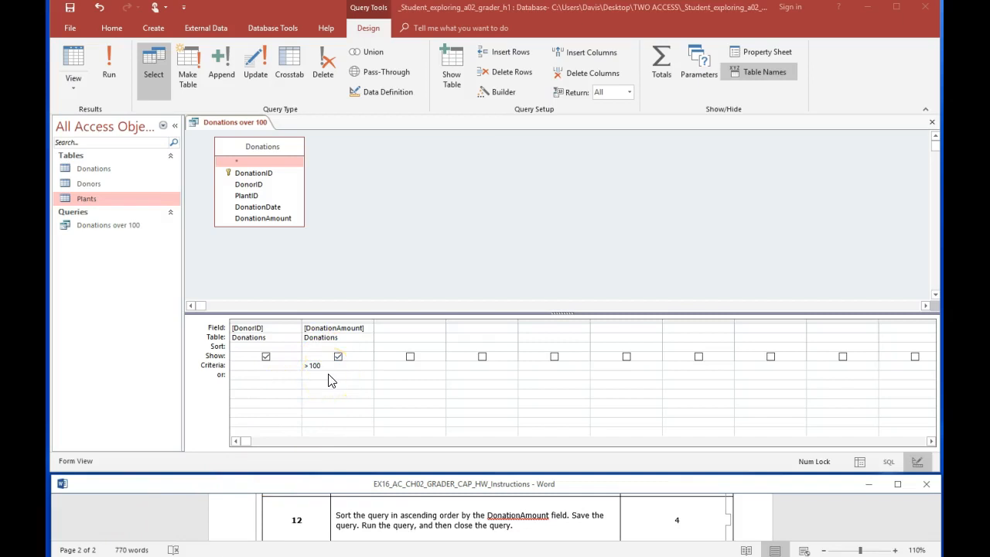
click(363, 519)
drag(395, 515, 537, 518)
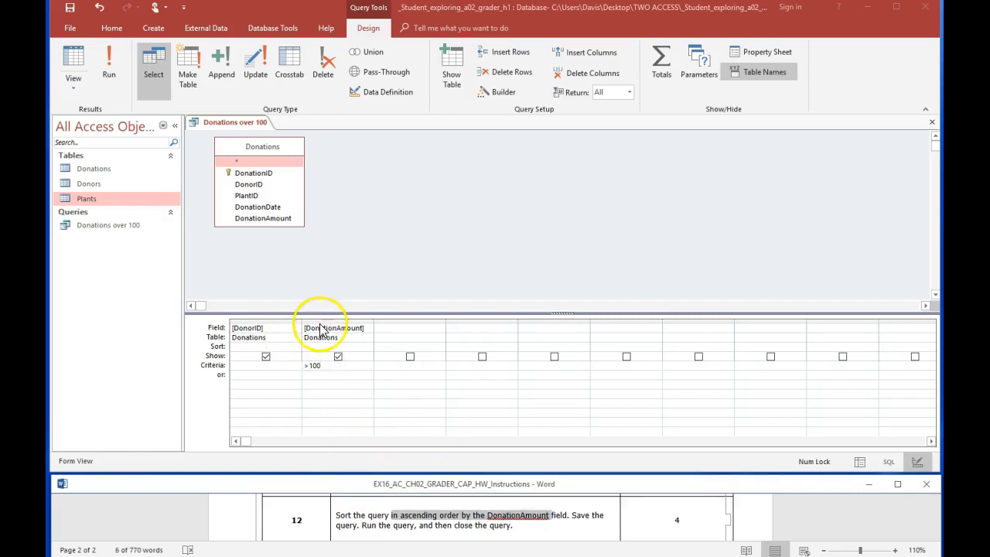
click(320, 323)
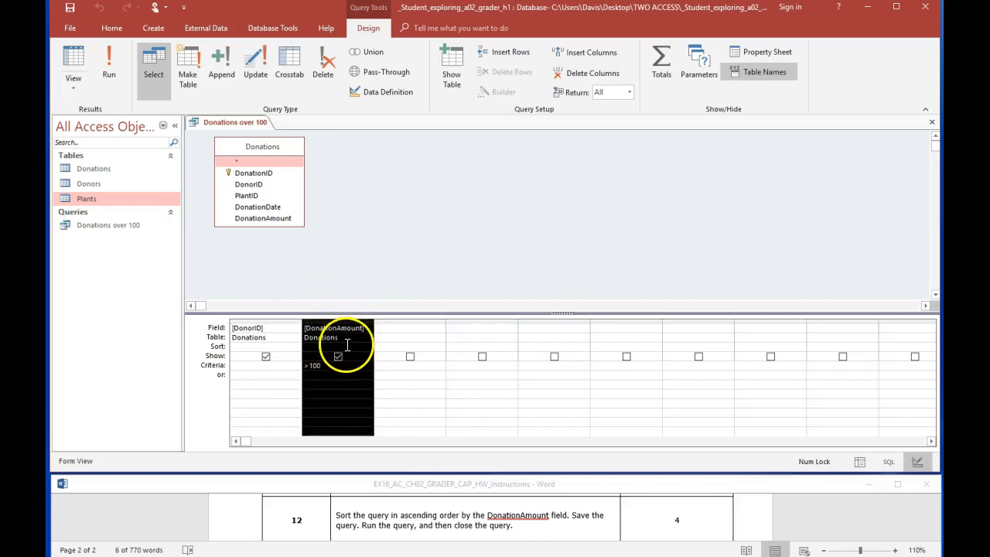
click(347, 345)
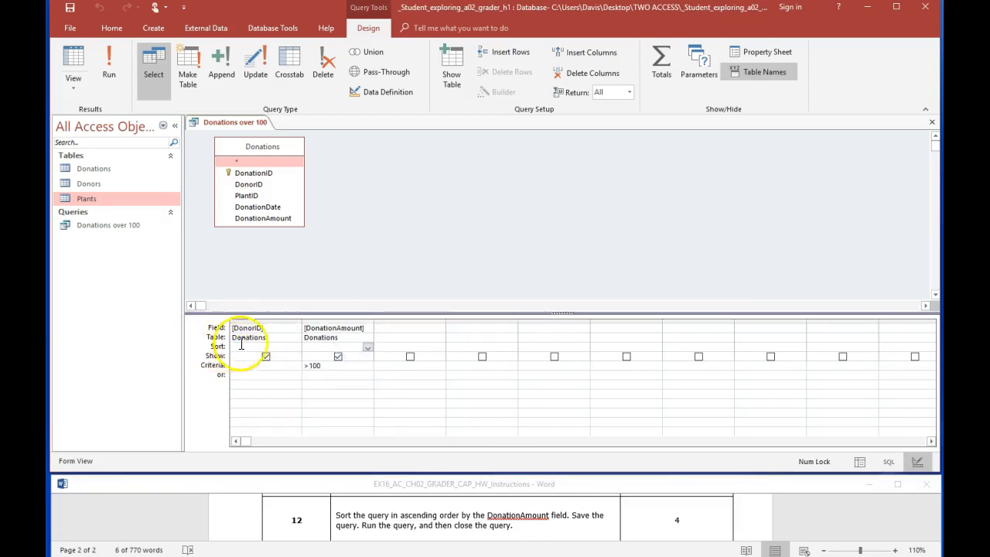
click(368, 348)
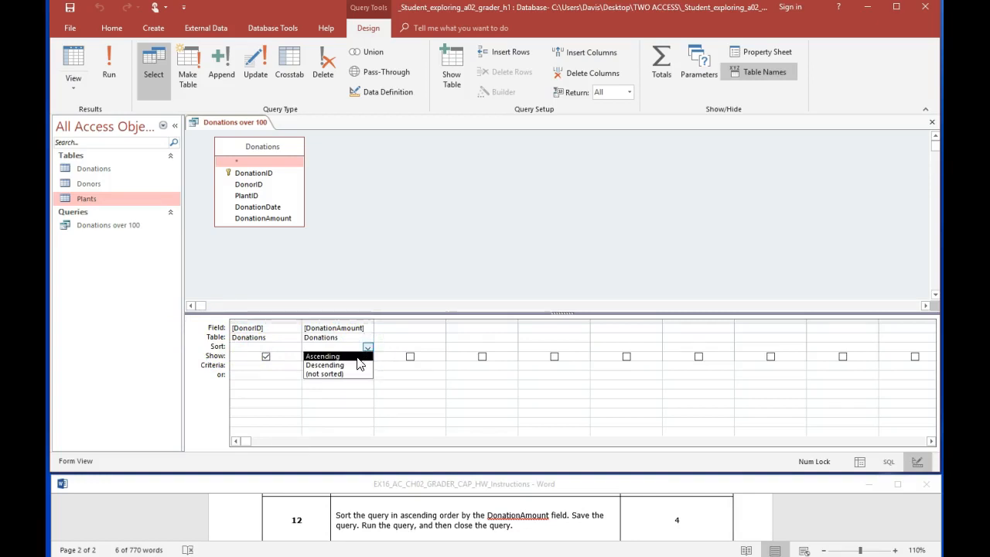
click(357, 356)
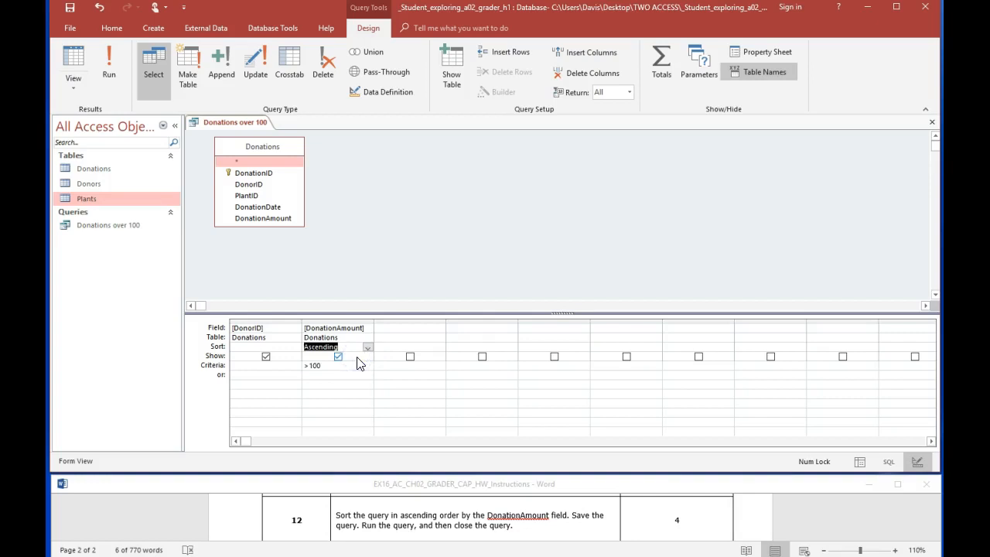
click(334, 367)
- Save the Donations over 100 query and run it to display its records
right_click(219, 122)
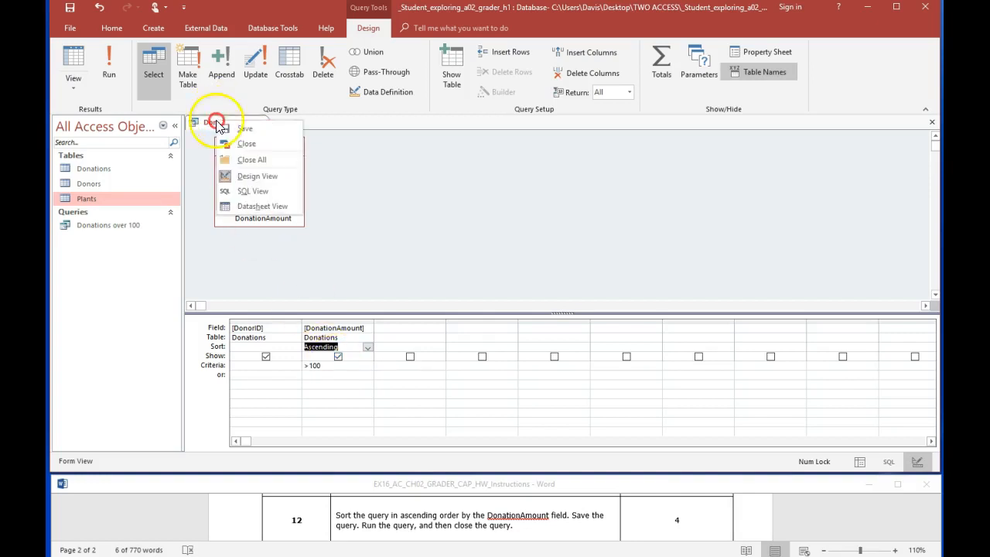
click(241, 129)
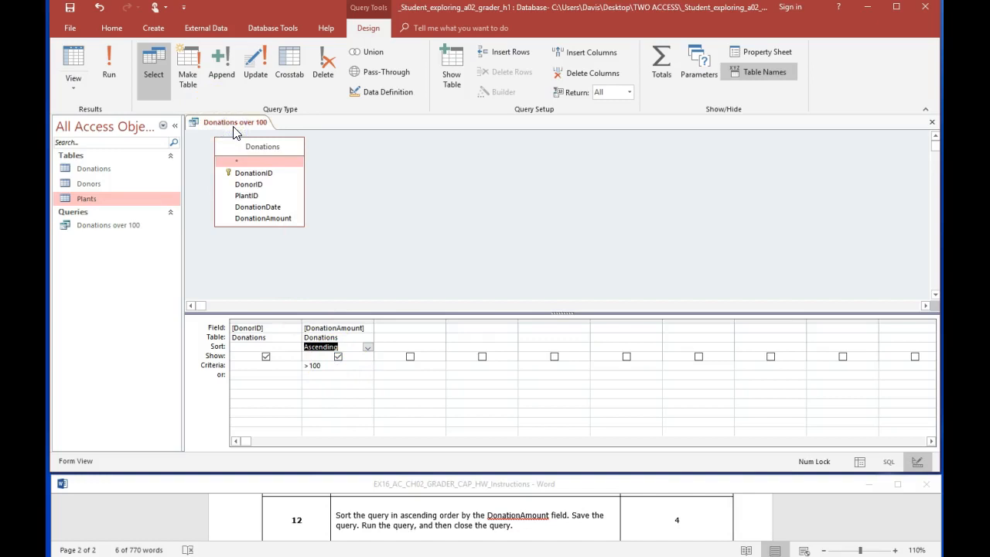
click(110, 73)
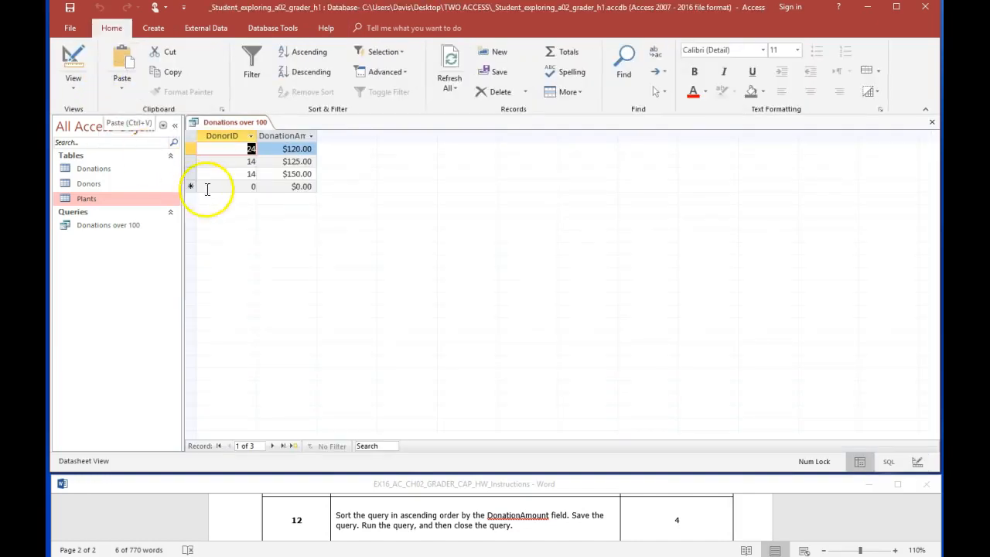
click(248, 163)
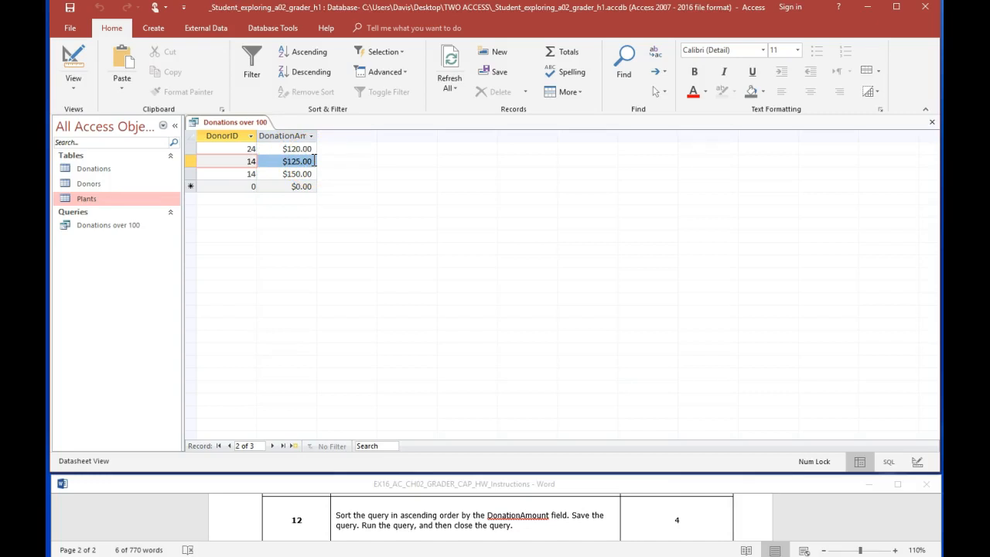
- Save the Donations over 100 query again and close it
right_click(240, 123)
click(254, 132)
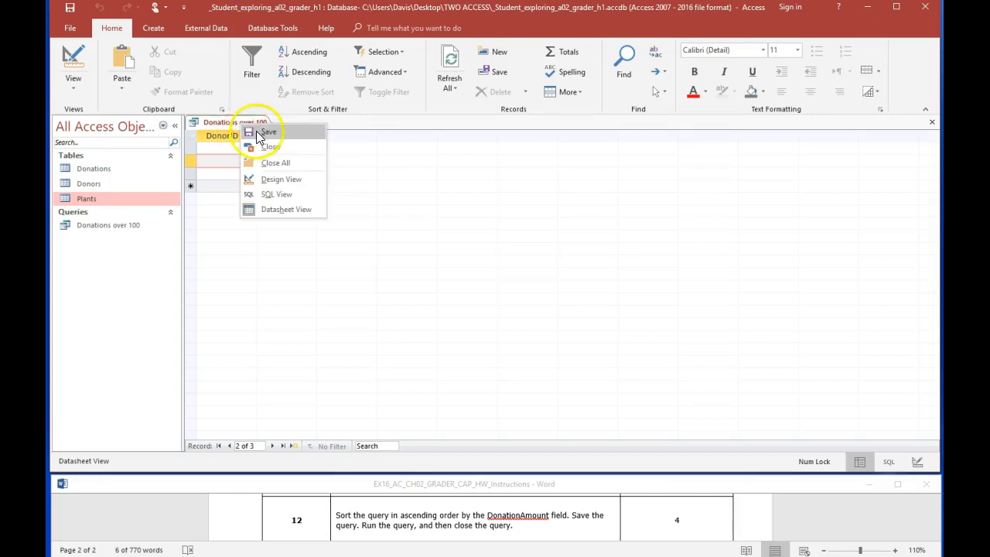
right_click(250, 124)
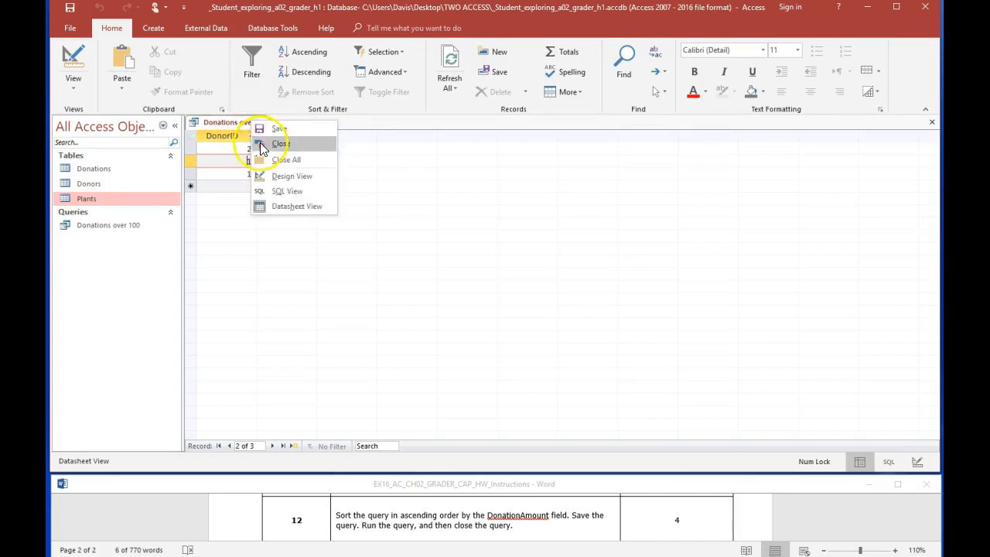
click(279, 144)
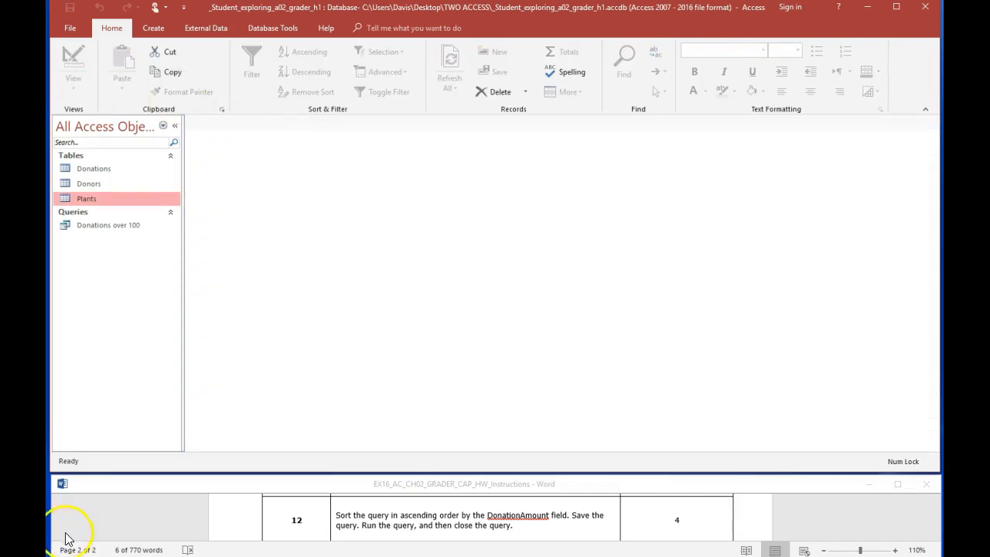
- Read instruction 13 in the Word document, and create a new query in Design view in Access
click(933, 533)
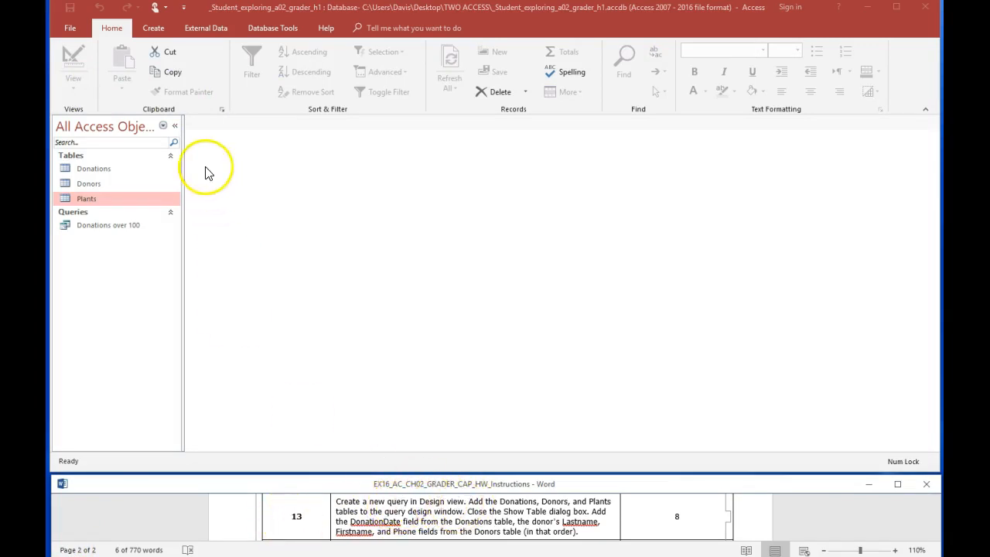
click(153, 29)
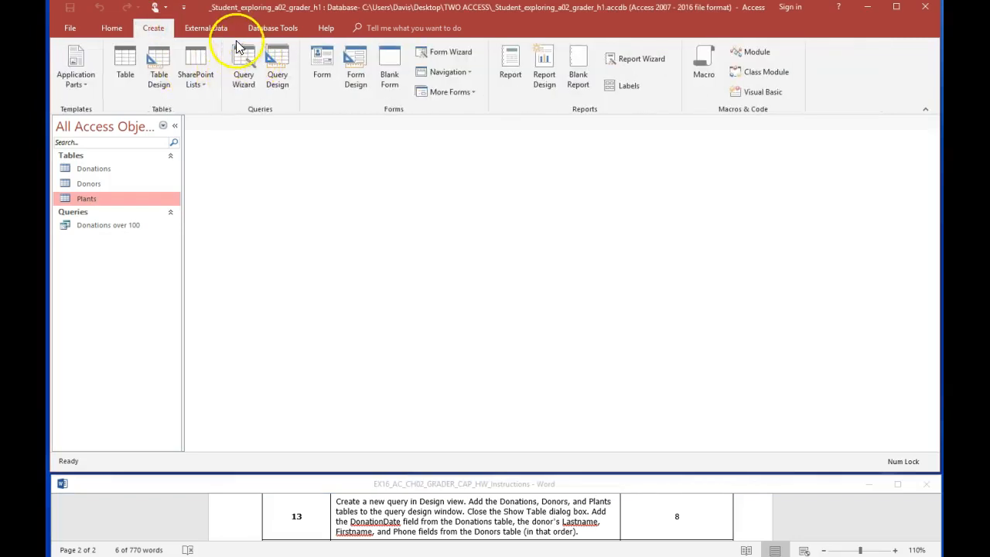
click(279, 90)
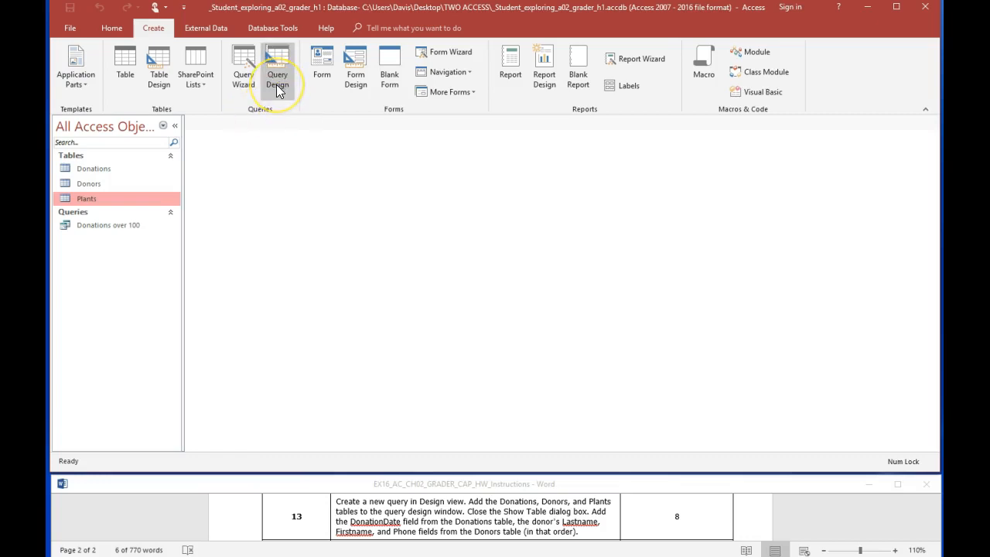
click(278, 90)
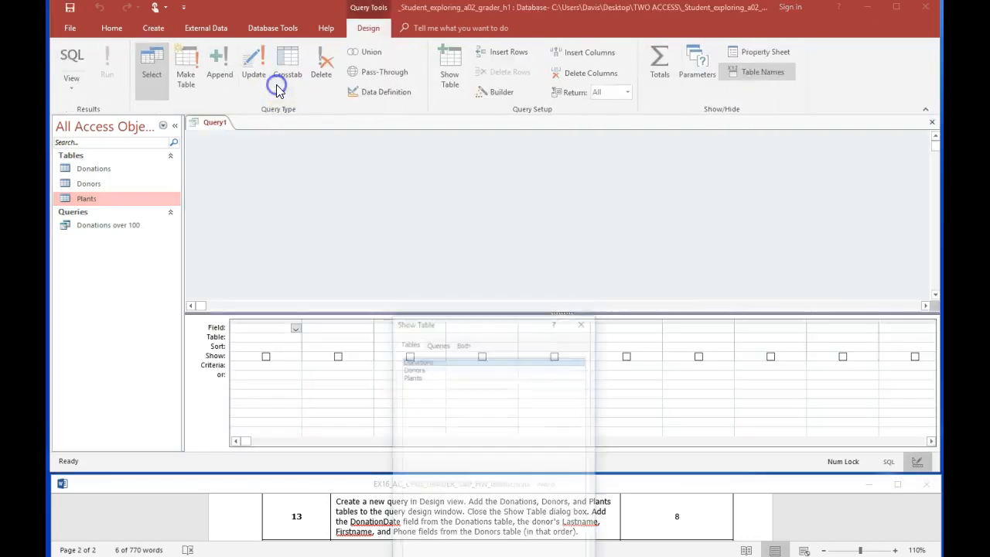
- Add the Donations, Donors and Plants tables to the new query and close the Show Table dialog
drag(498, 328, 644, 145)
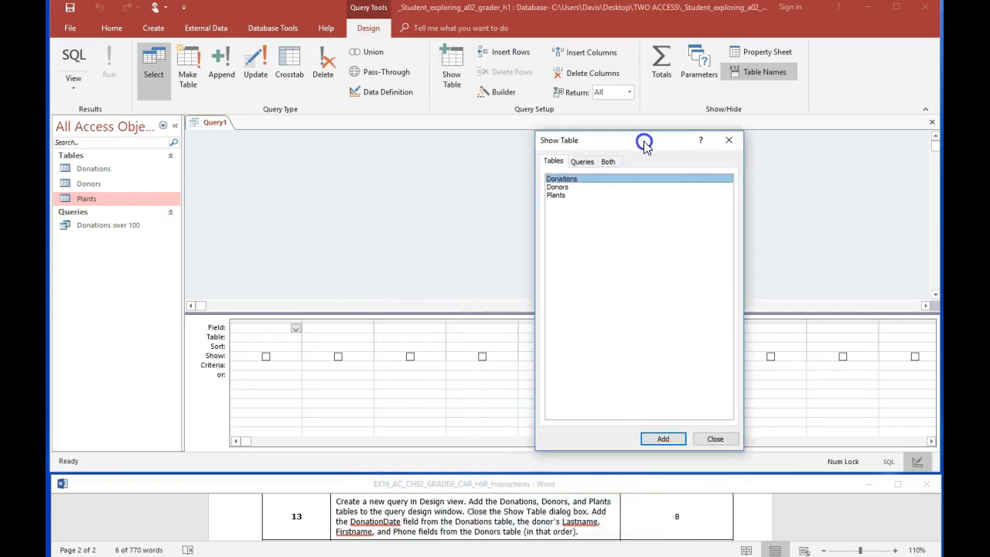
double_click(567, 180)
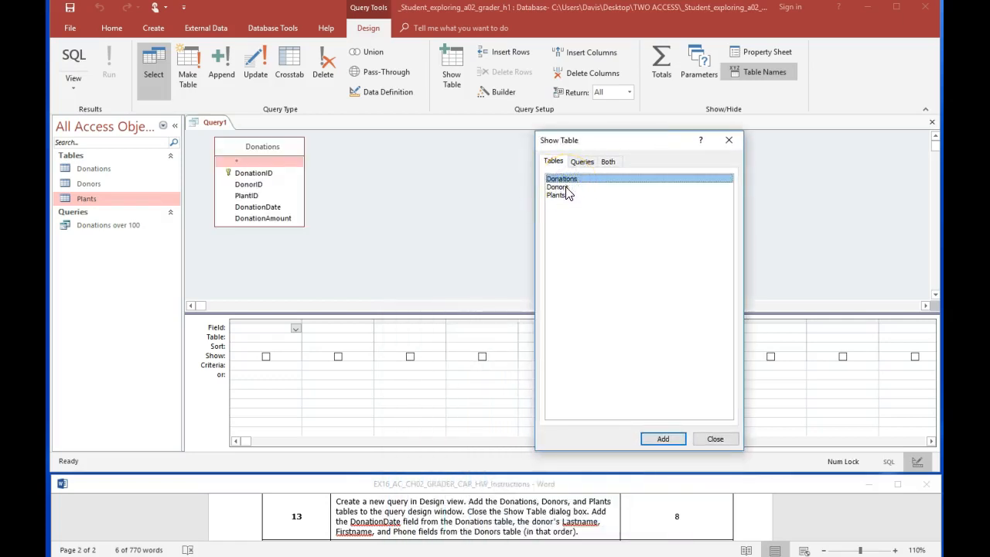
double_click(560, 188)
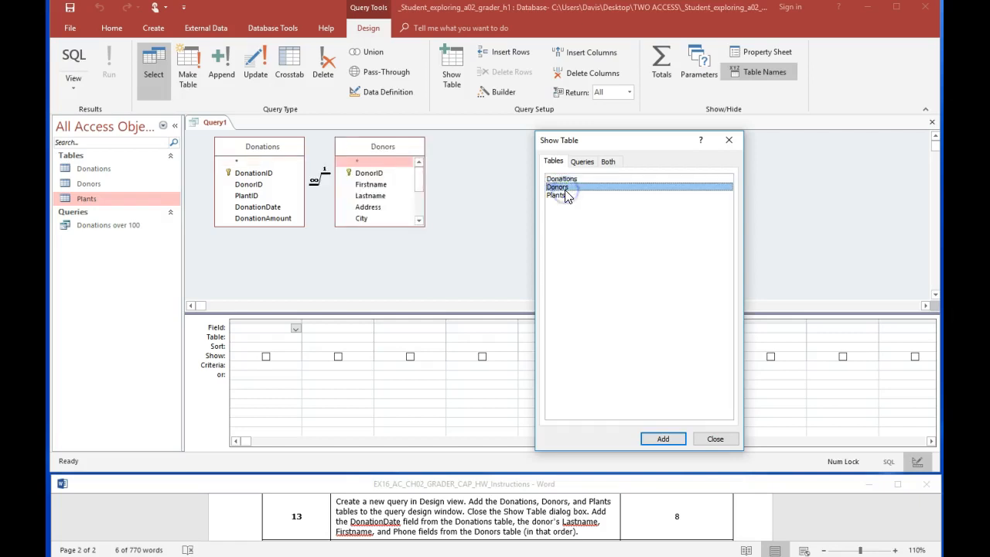
double_click(555, 195)
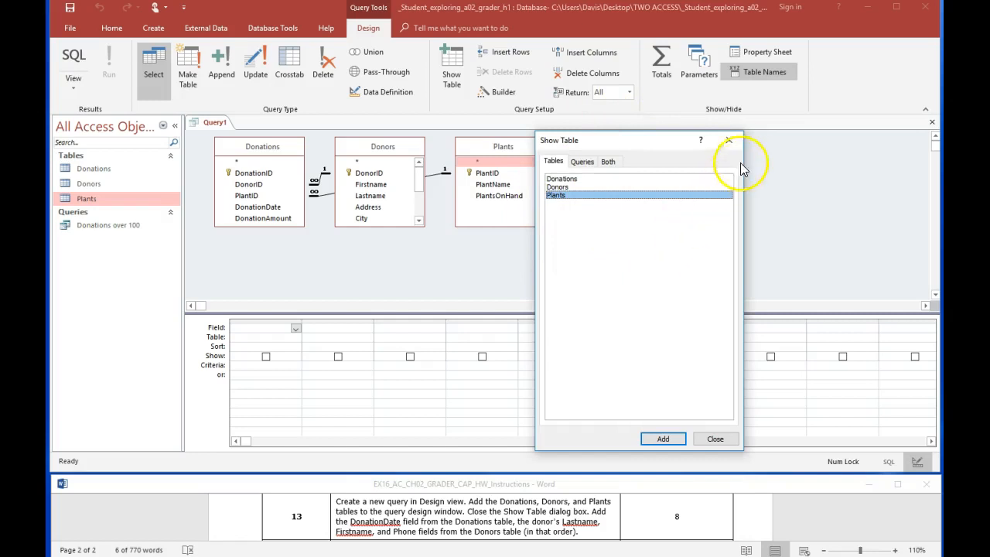
click(729, 142)
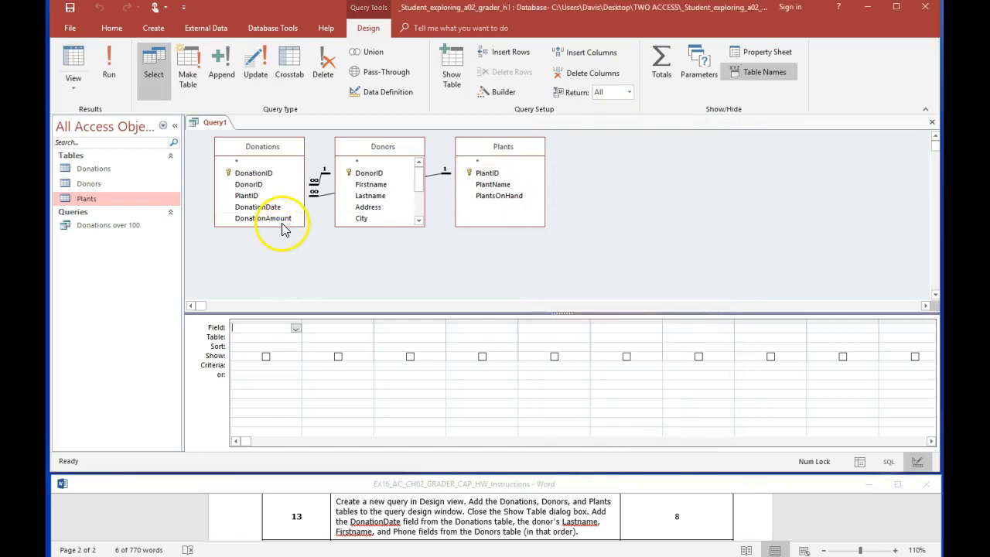
- Lengthen the Donations, Donors and Plants field lists to nearly the full height of the query's table area
drag(283, 226, 283, 293)
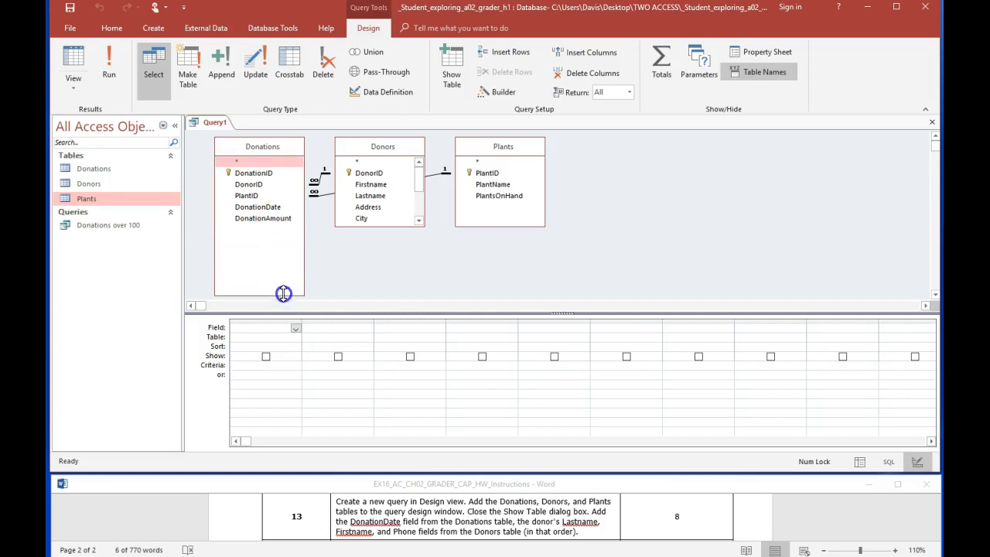
drag(360, 226, 370, 291)
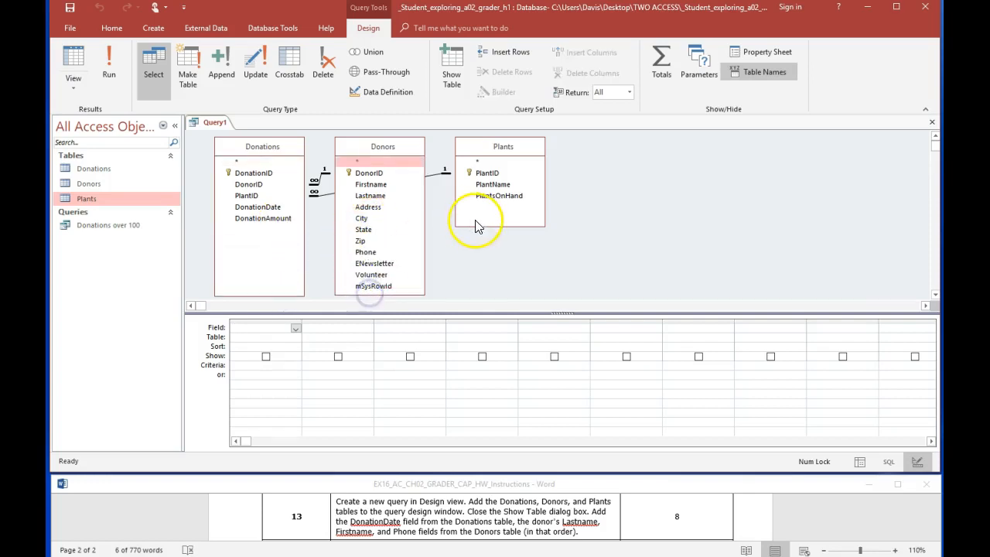
drag(475, 225, 472, 292)
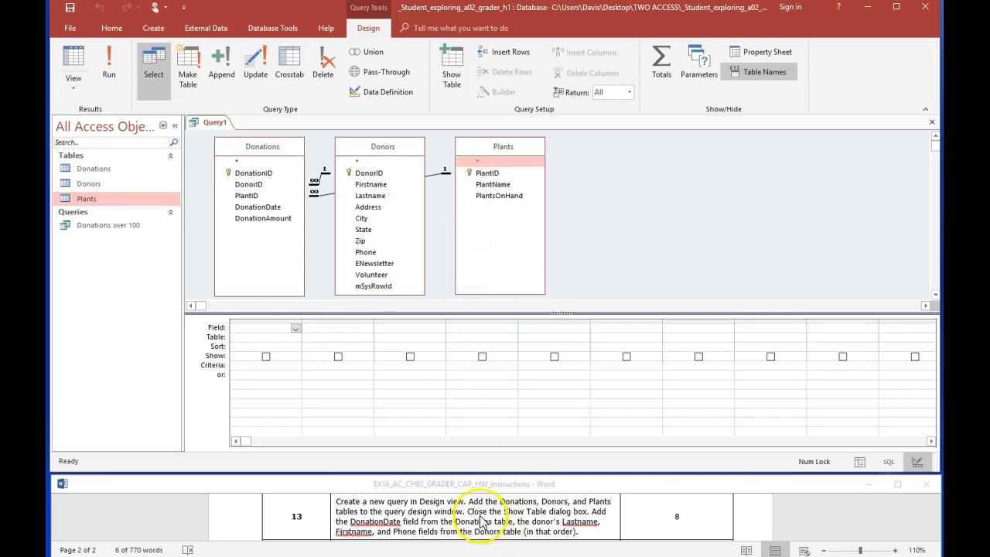
- Highlight "the DonationDate" in green in Word's instruction 13, and in Access add DonationDate from Donations to the query grid
click(352, 513)
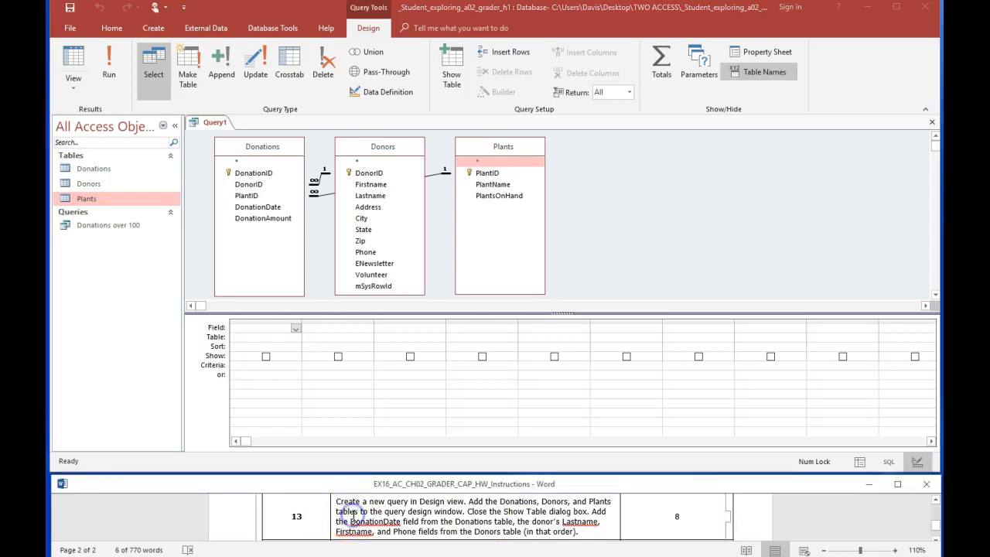
drag(359, 518, 385, 516)
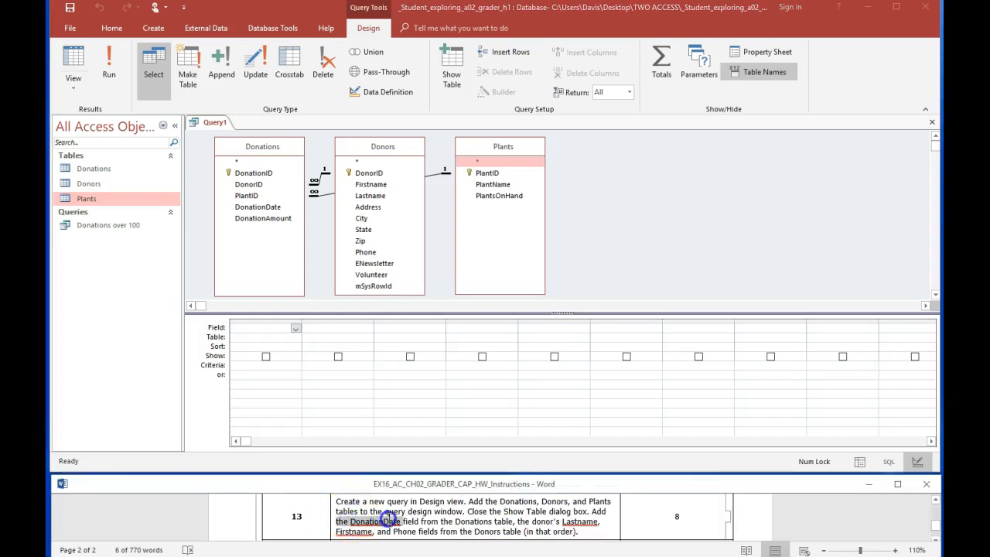
click(438, 497)
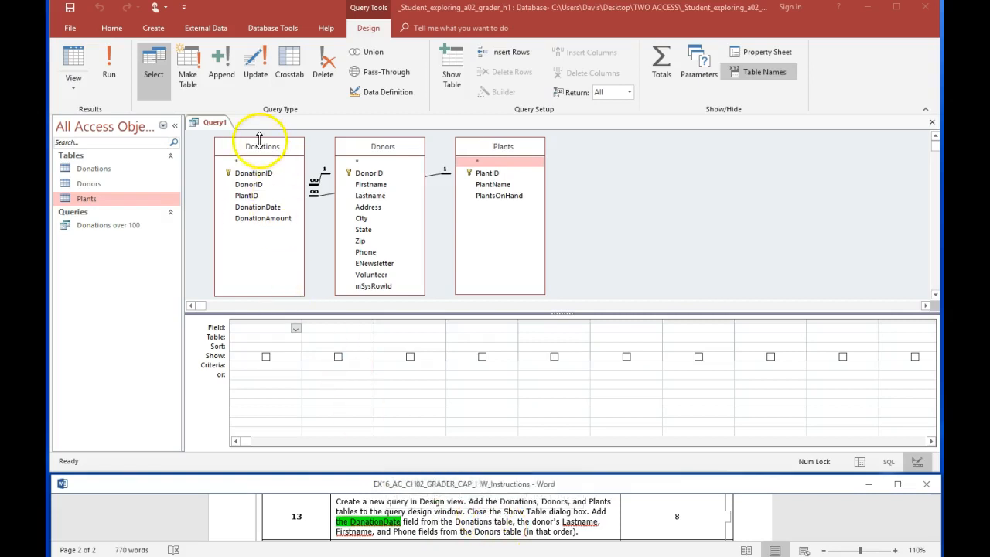
double_click(254, 208)
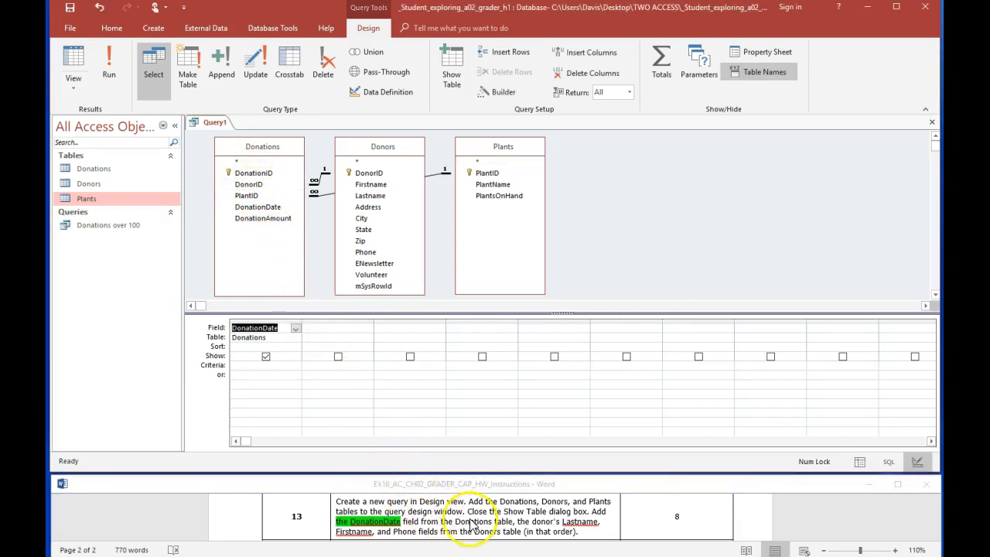
- Switch to Word and highlight "the donor's Lastname, Firstname, and Phone fields from the Donors table" in yellow in instruction 13
click(518, 520)
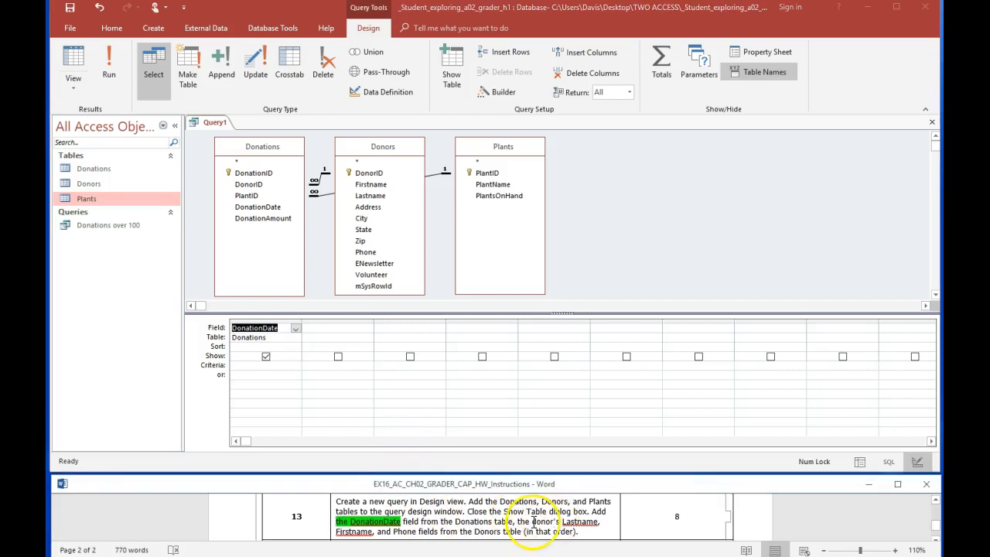
drag(533, 521, 387, 533)
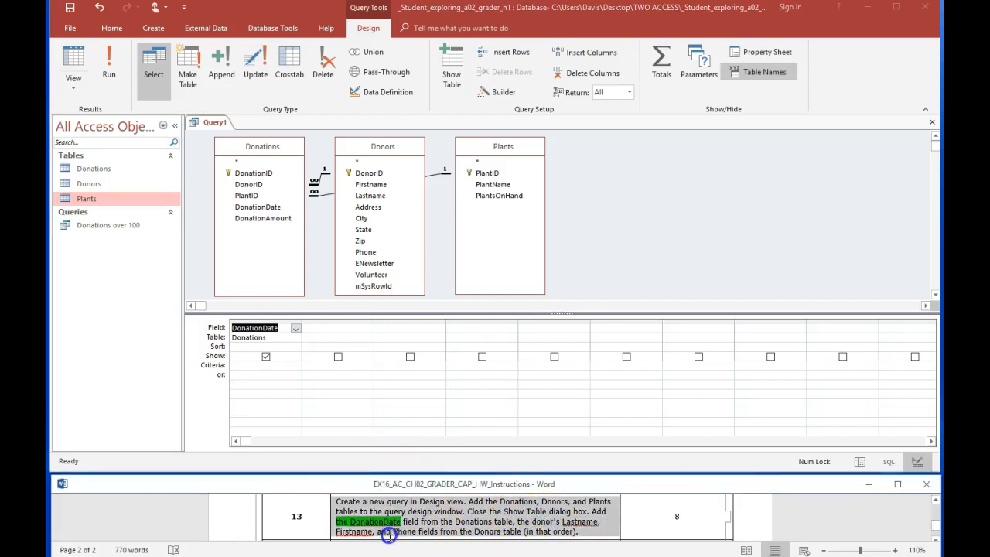
click(454, 528)
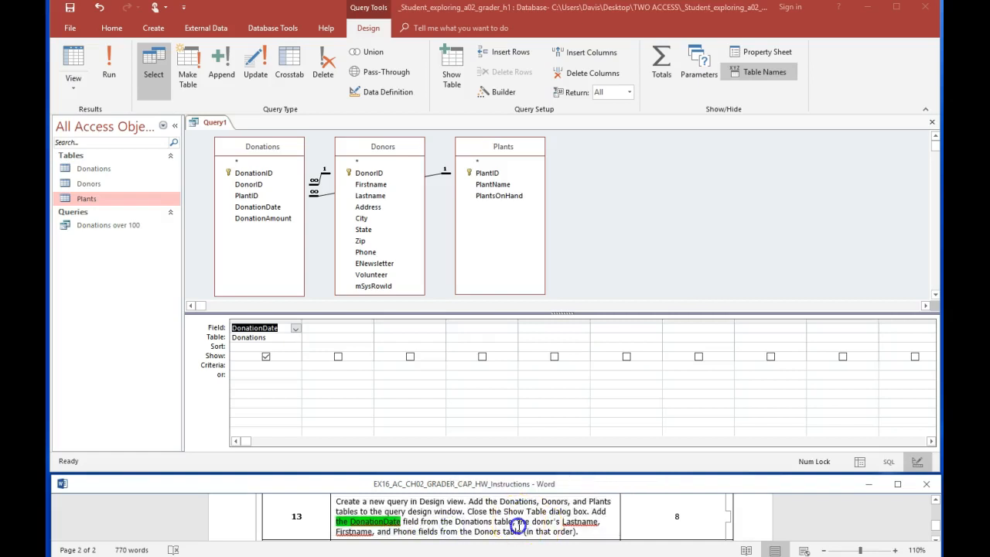
drag(518, 521, 517, 530)
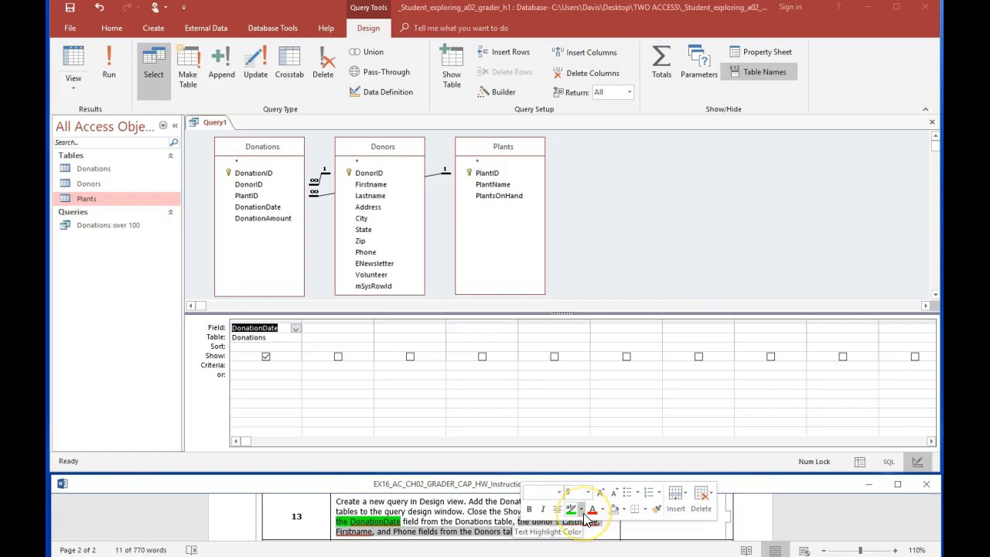
click(582, 510)
click(572, 524)
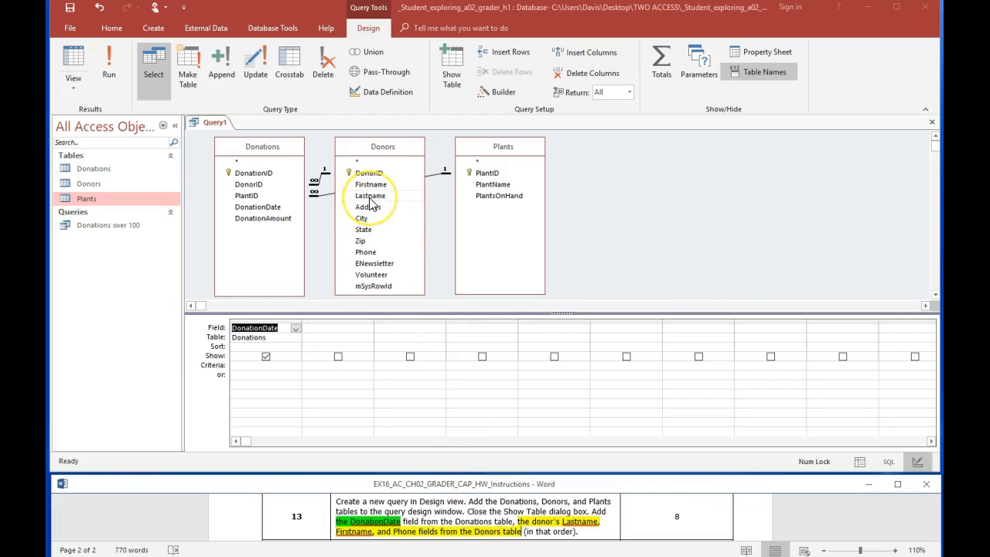
- Switch to Access and add the Lastname, Firstname and Phone fields from Donors to the query grid, in that order
drag(370, 196, 334, 331)
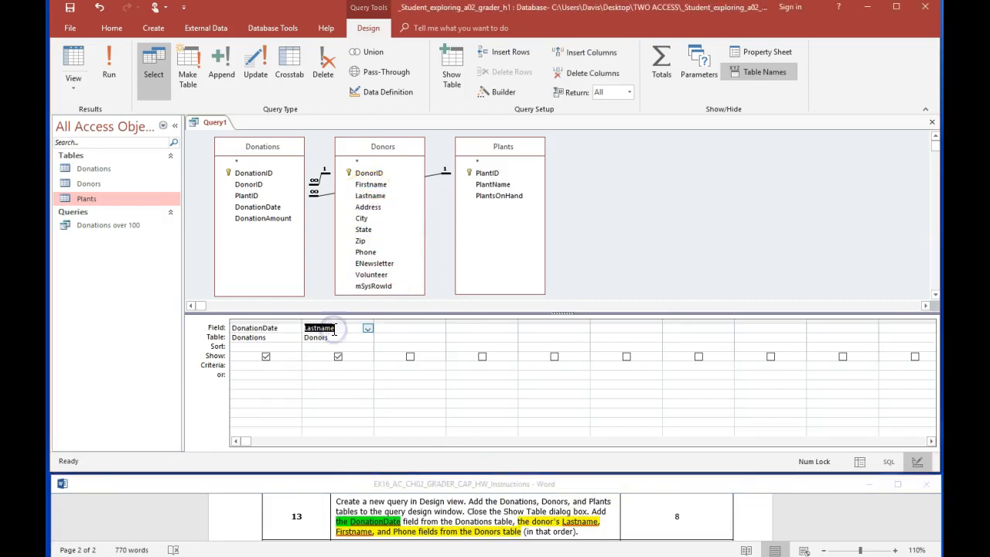
double_click(384, 187)
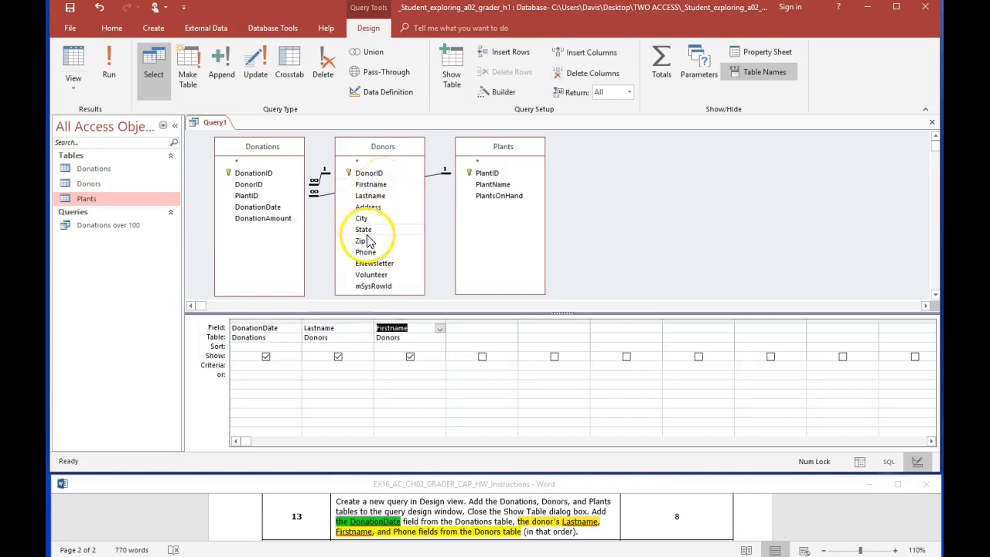
drag(366, 253, 477, 327)
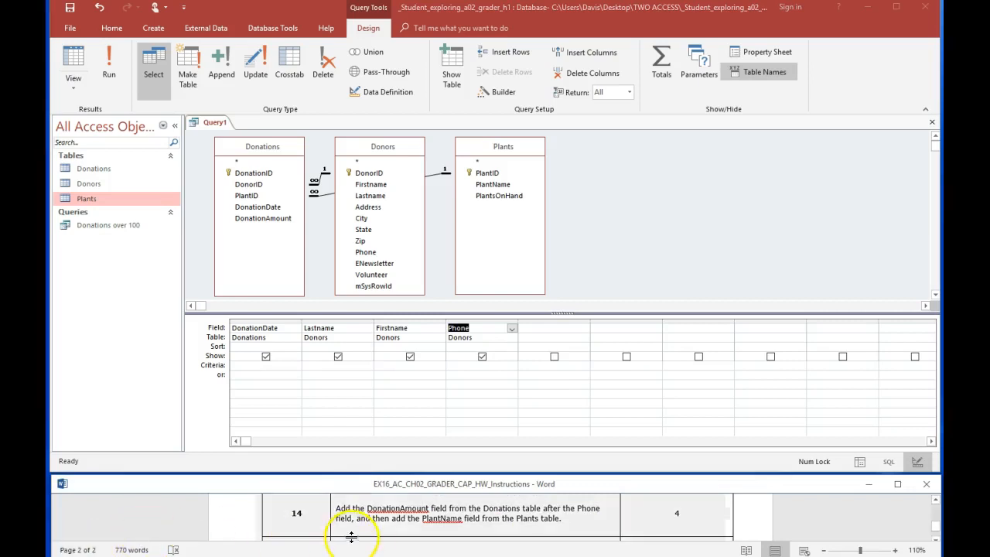
- Highlight "DonationAmount" in turquoise in Word's instruction 14, and in Access add DonationAmount from Donations after the Phone field
drag(368, 509, 431, 508)
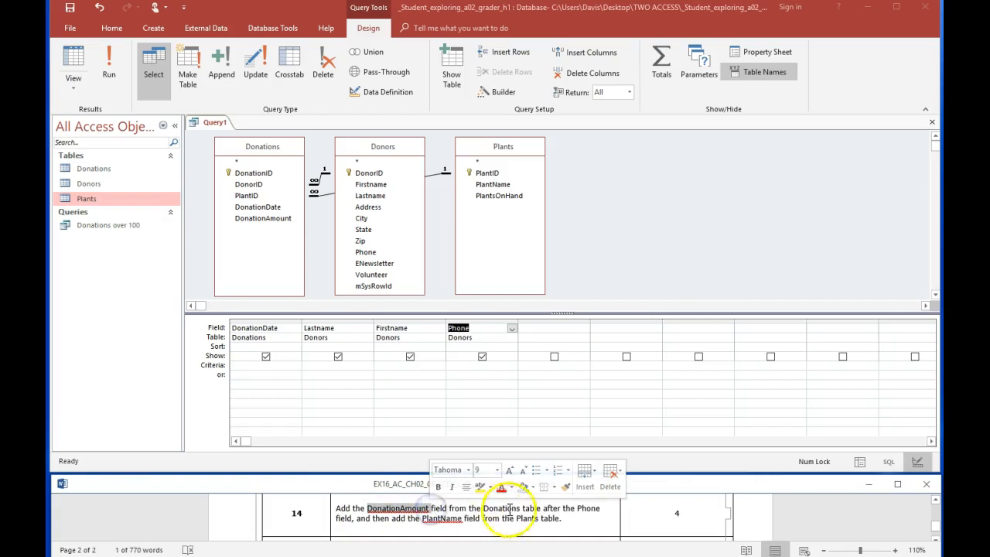
click(490, 487)
click(521, 505)
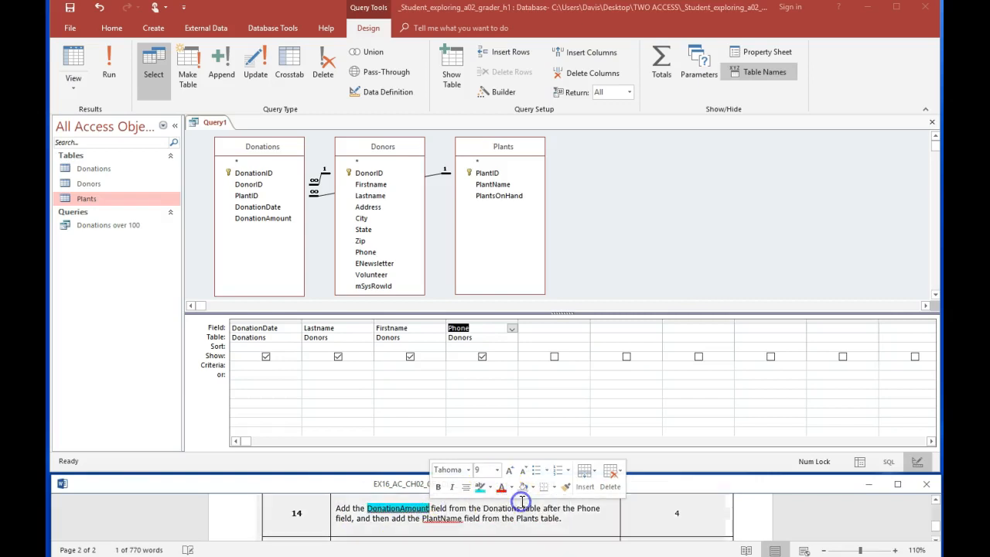
click(523, 376)
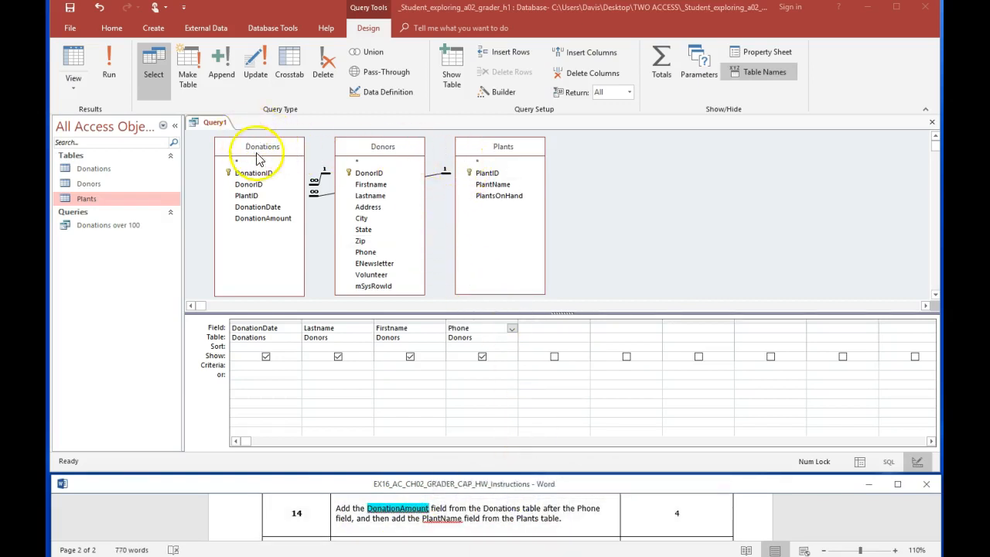
double_click(261, 218)
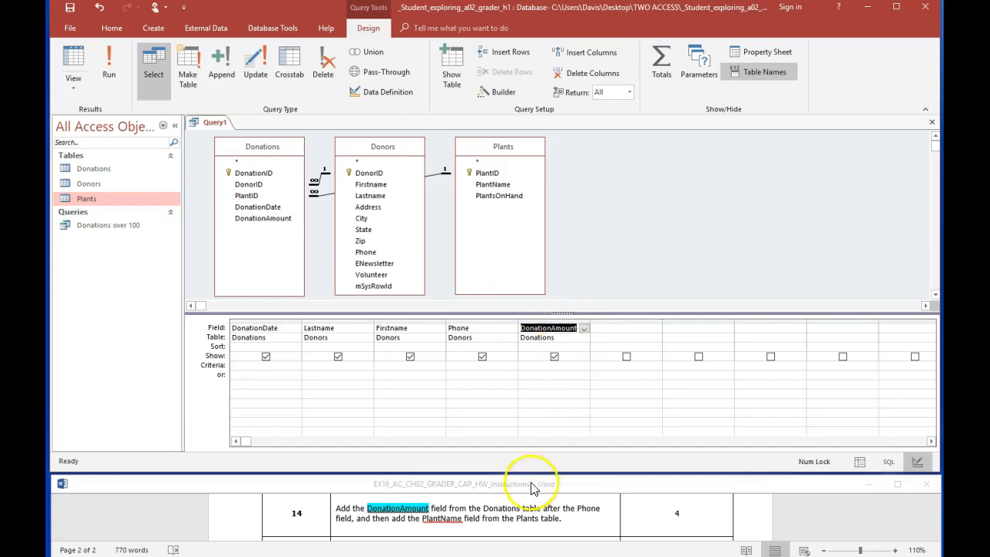
- Switch to Word and highlight "PlantName" in green in instruction 14
click(427, 519)
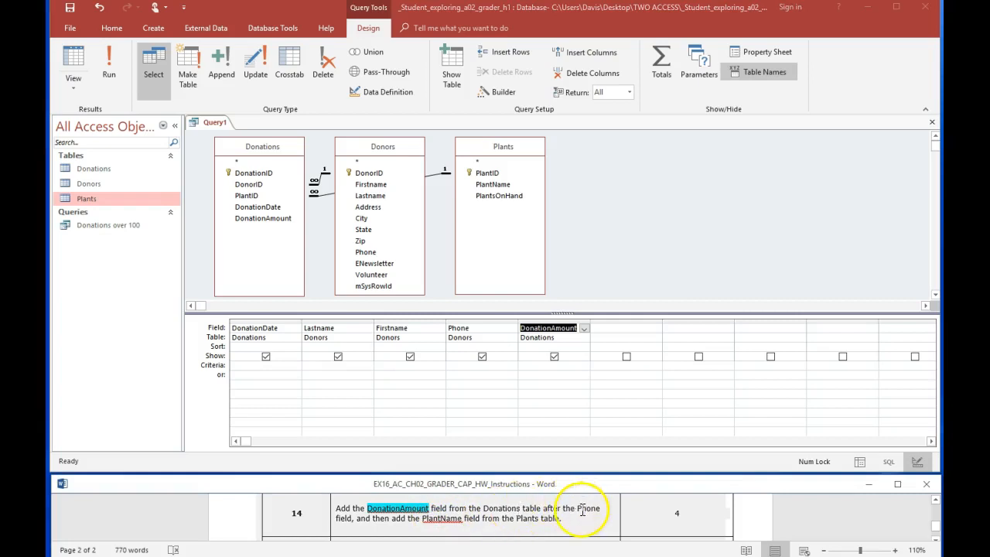
click(460, 321)
click(548, 327)
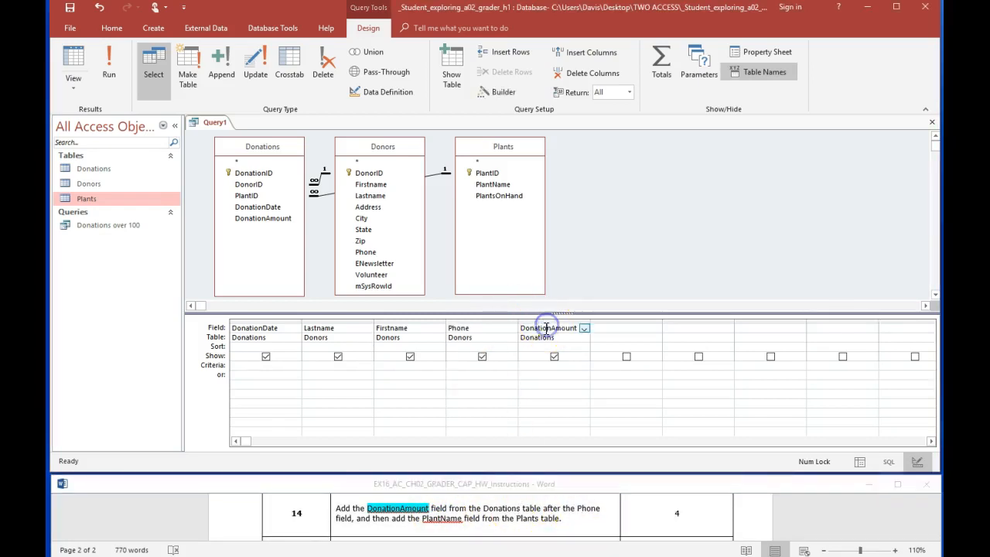
click(433, 518)
double_click(454, 519)
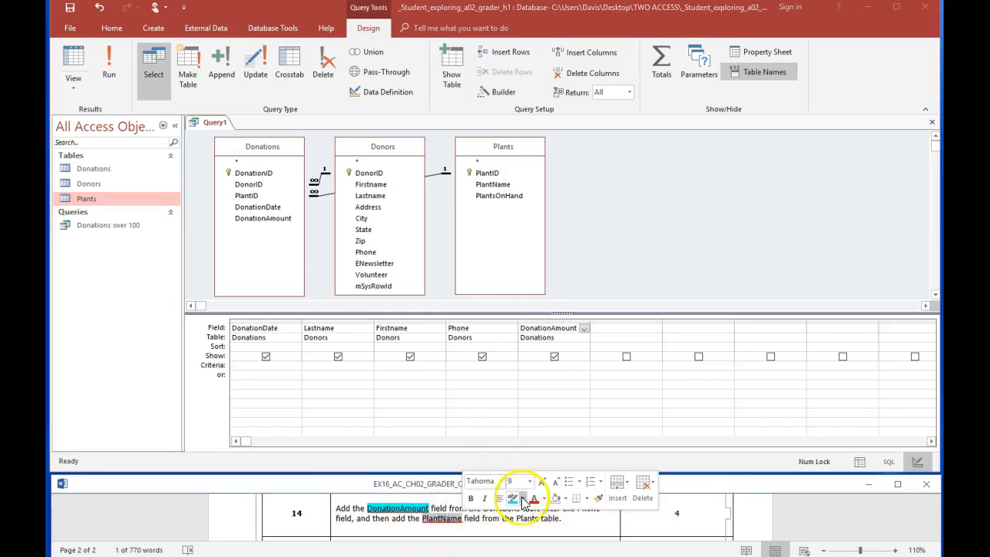
click(518, 498)
click(533, 515)
- Switch to Access and add the PlantName field from Plants to the query grid after DonationAmount
click(507, 145)
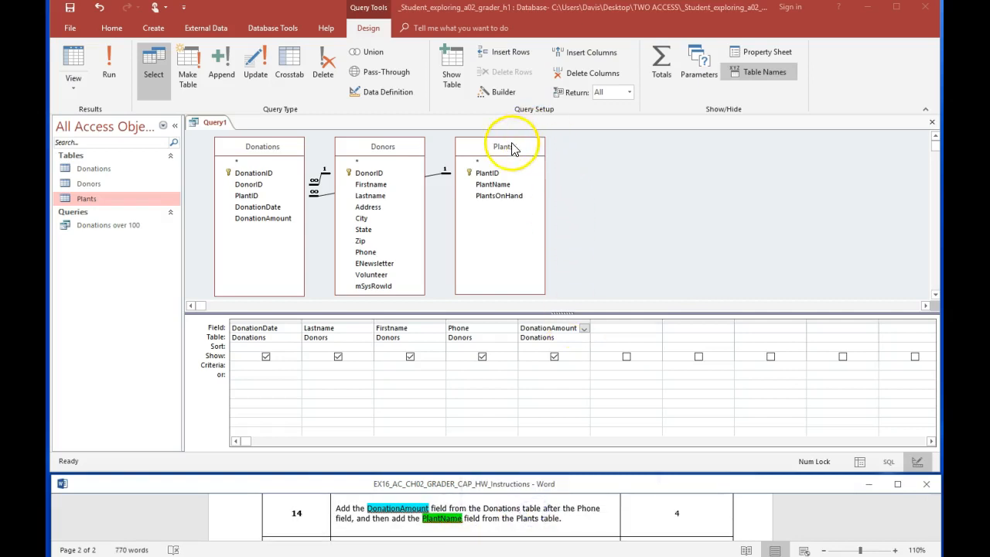
click(497, 187)
drag(497, 190, 625, 330)
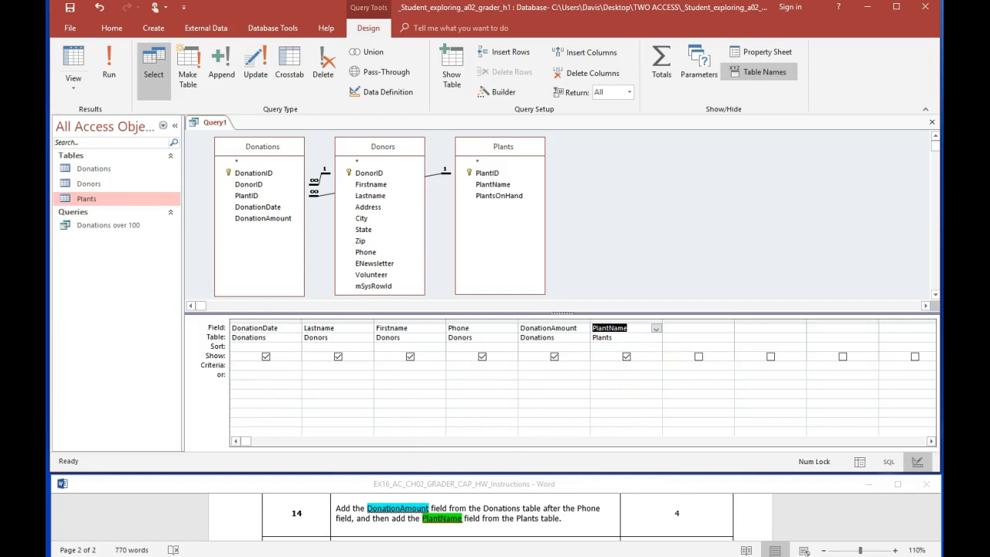
- Bring up instruction 15 in Word, and in Access sort the query's DonationDate field in descending order
click(495, 518)
scroll(495, 518, down, 1)
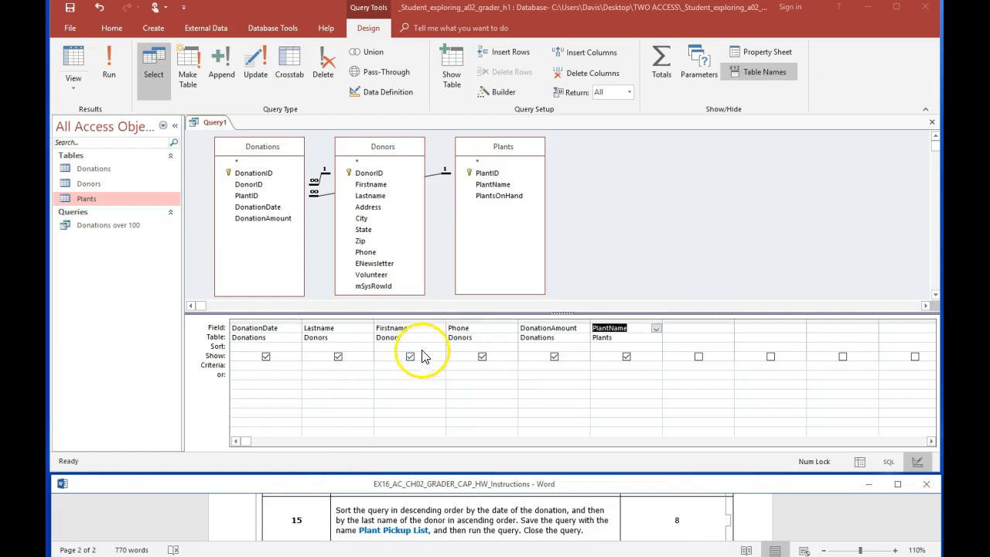
click(265, 320)
click(207, 402)
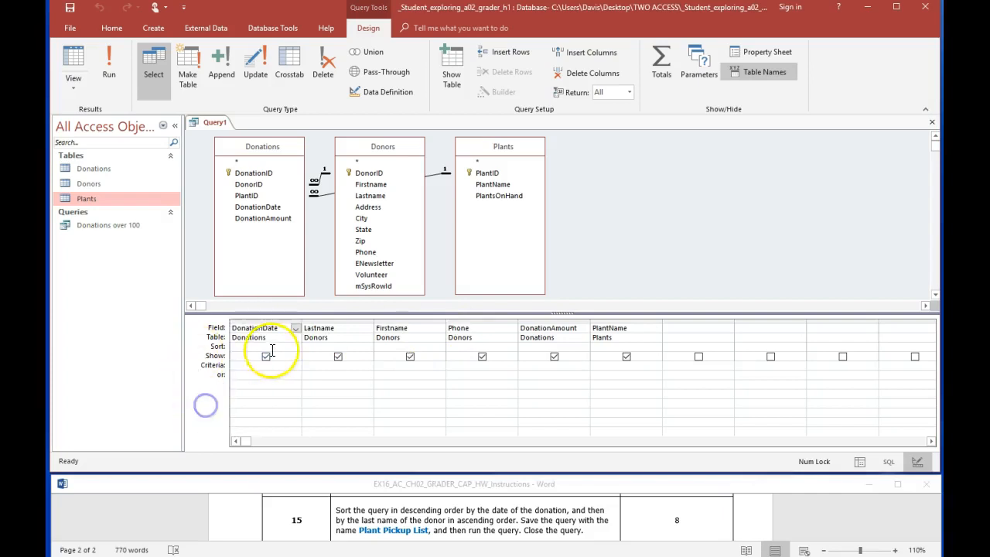
click(299, 347)
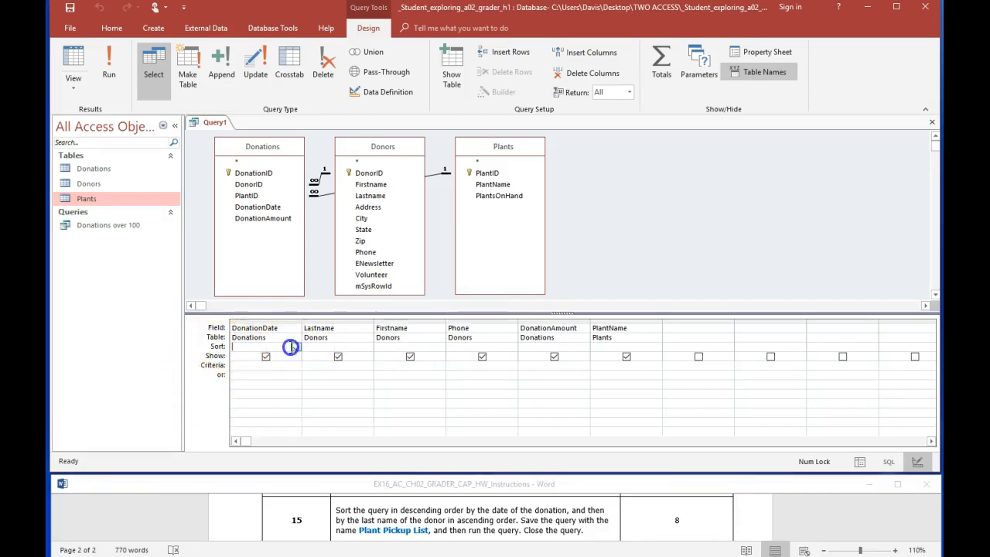
click(298, 347)
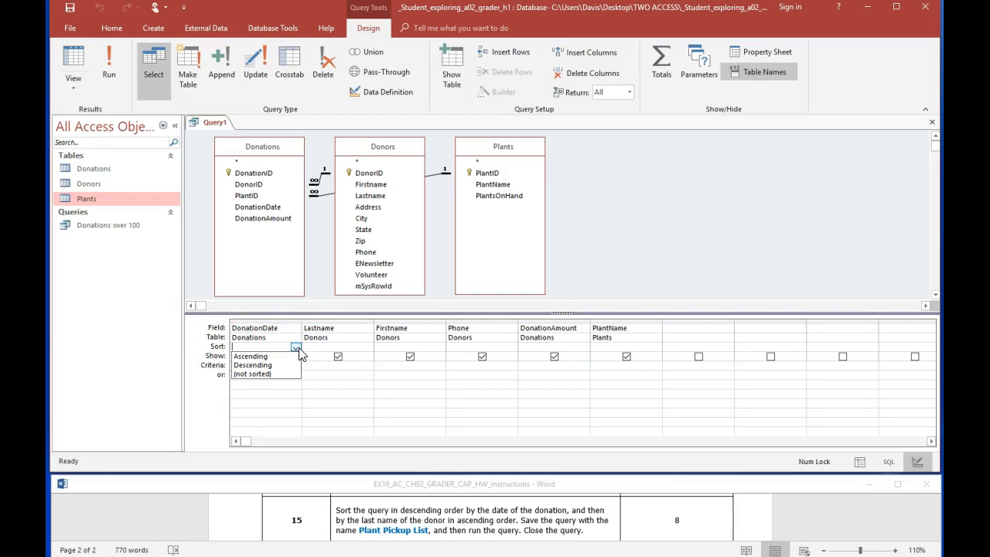
click(294, 366)
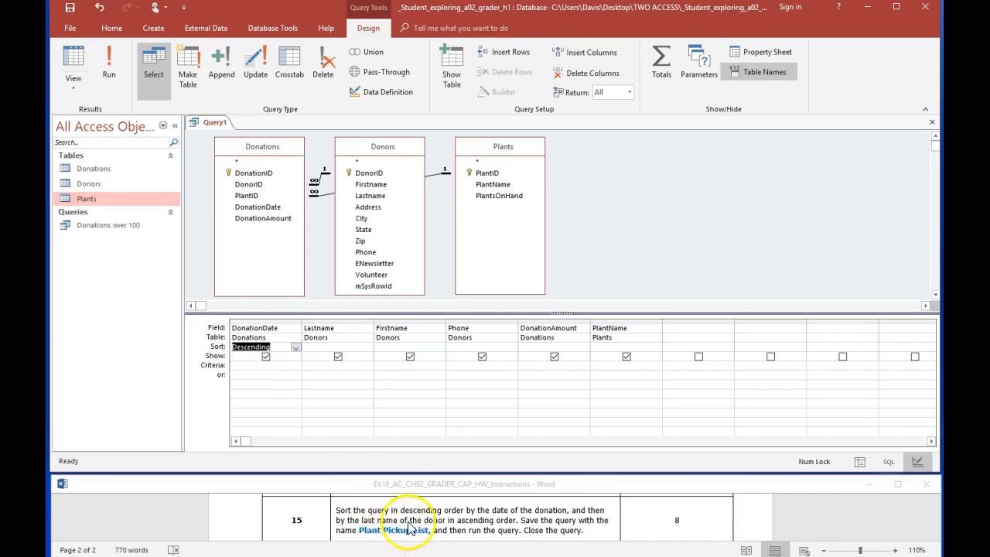
- Sort the query's Lastname field in ascending order
click(363, 345)
click(369, 346)
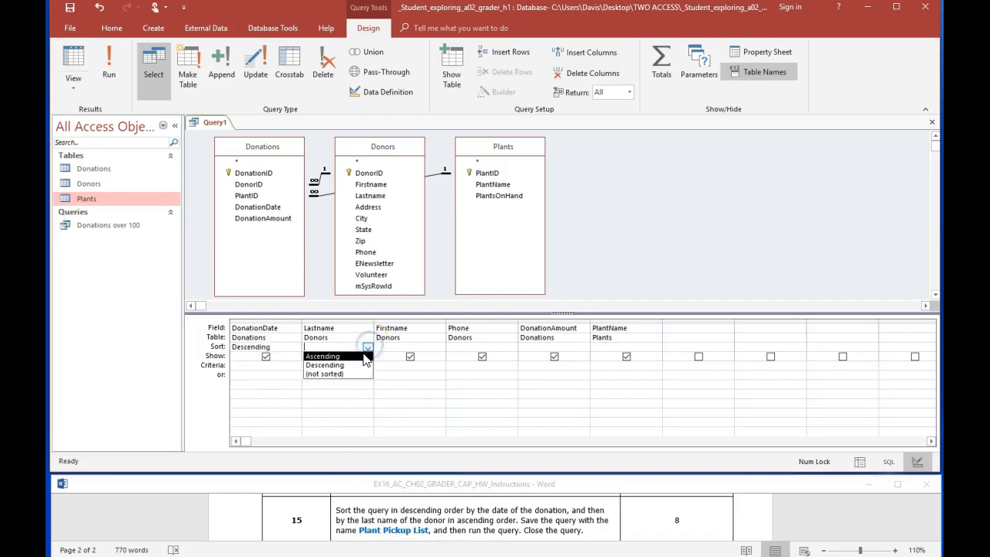
click(363, 356)
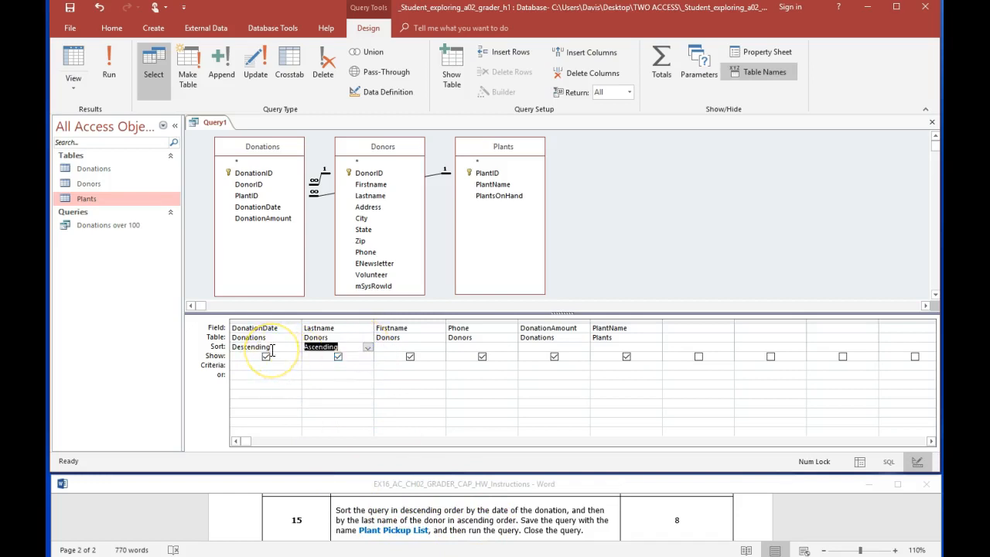
click(348, 345)
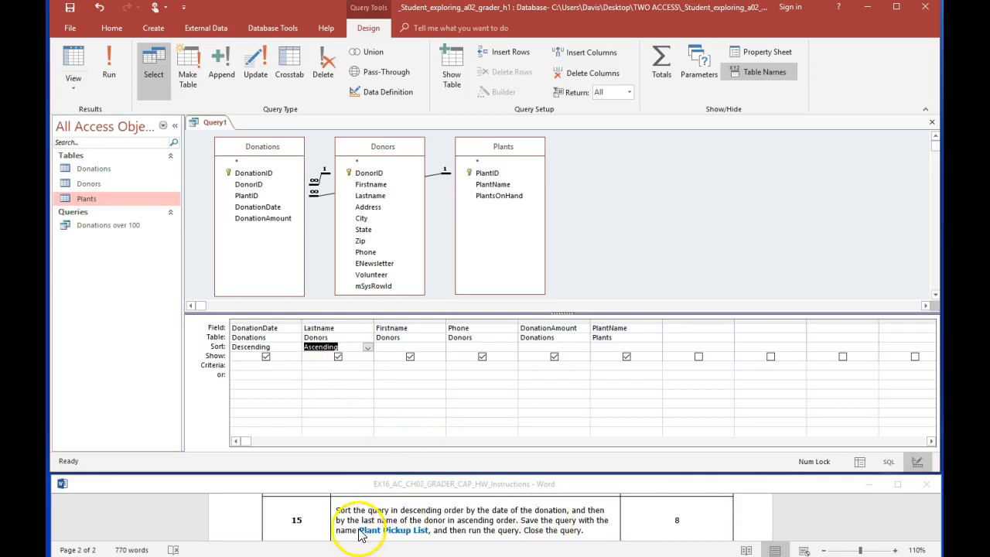
- Save the new query under the name Plant Pickup List
right_click(209, 122)
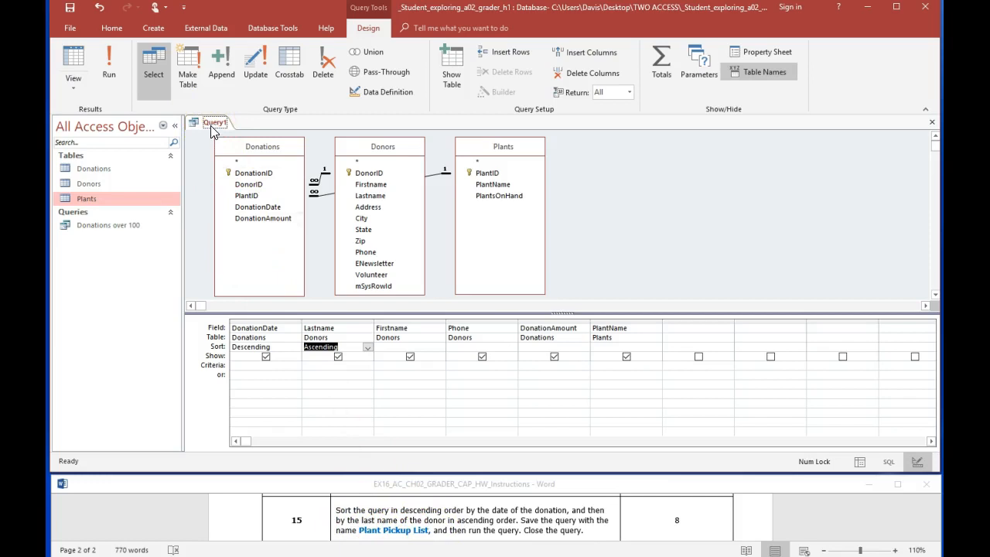
right_click(212, 129)
click(219, 133)
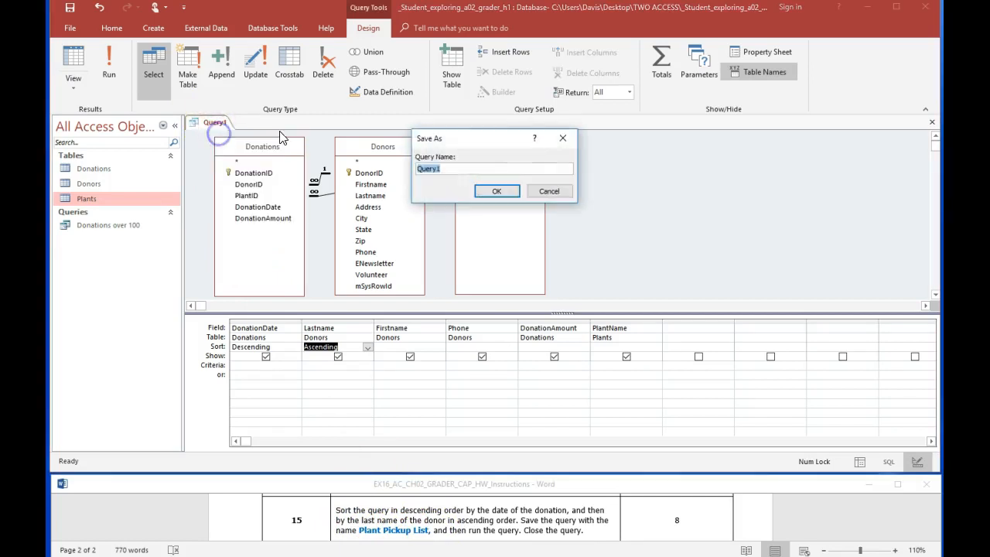
drag(469, 138, 317, 170)
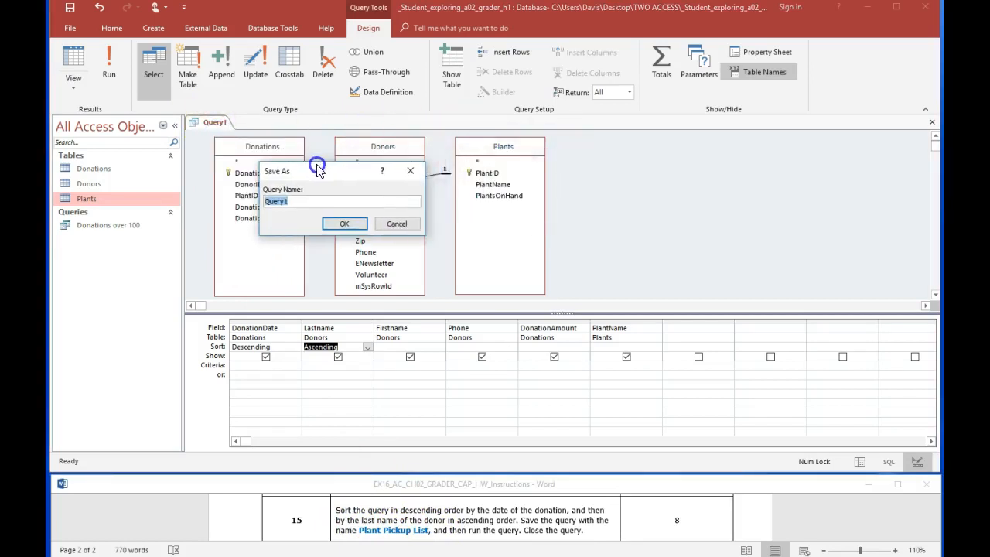
text(Plant Pickup List)
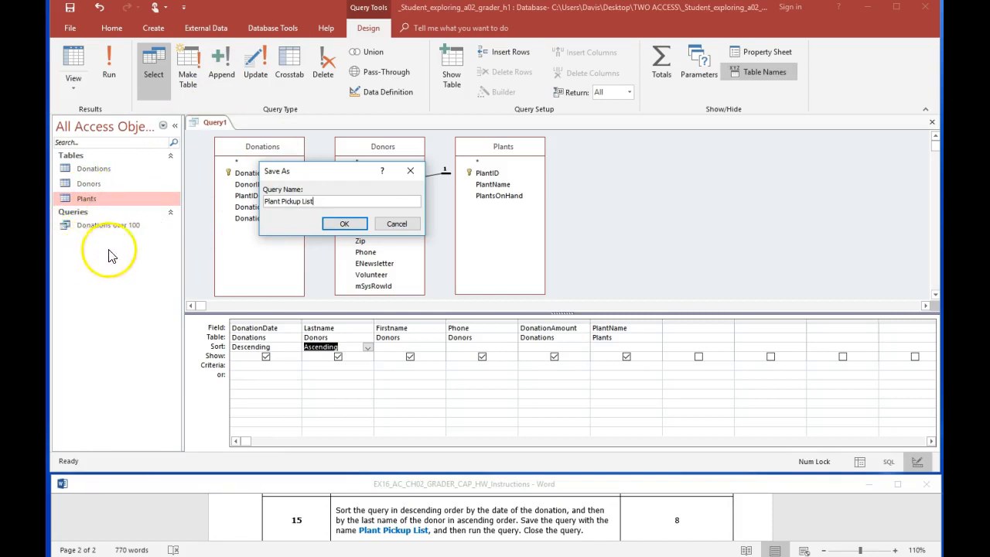
click(334, 225)
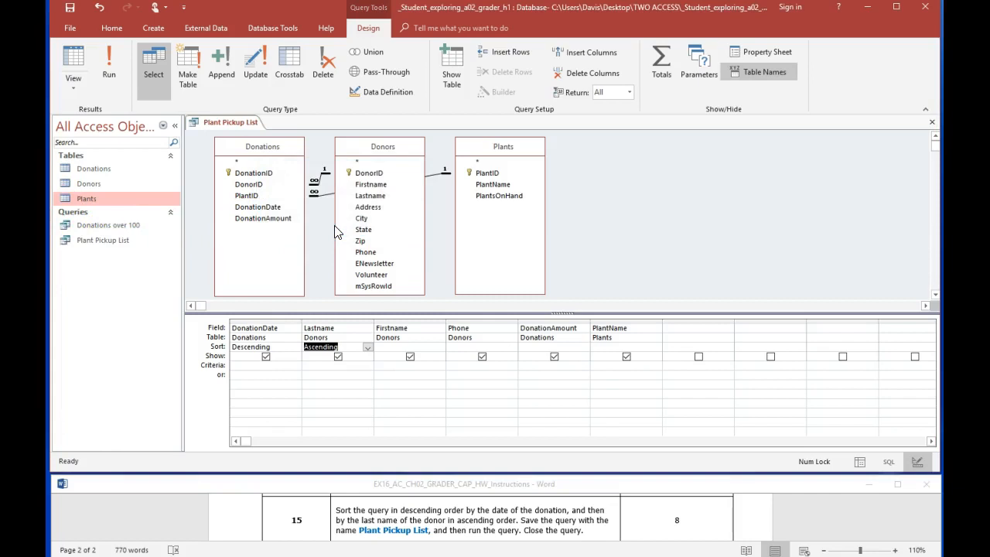
- Run the Plant Pickup List query and fit the PlantName and DonationDate column widths to their contents
click(117, 85)
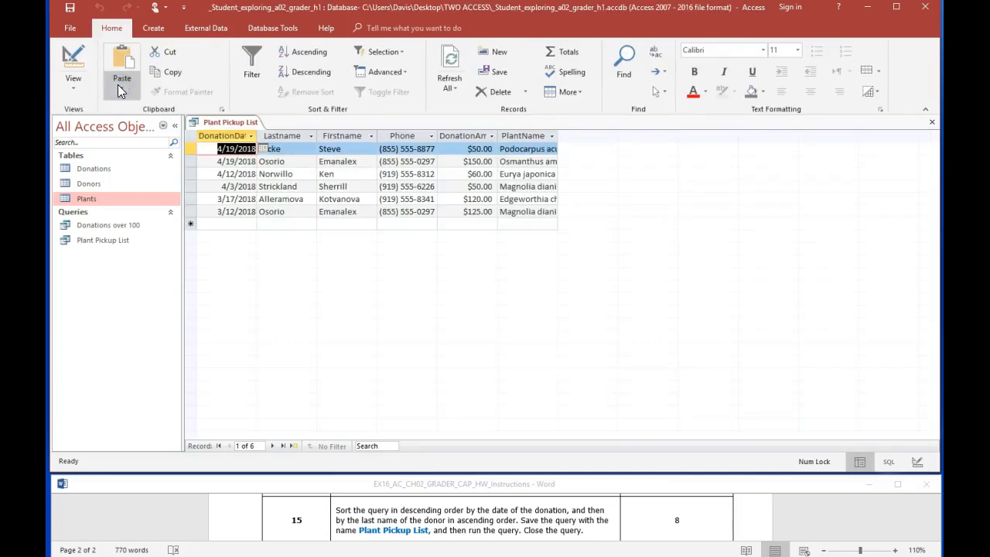
double_click(557, 136)
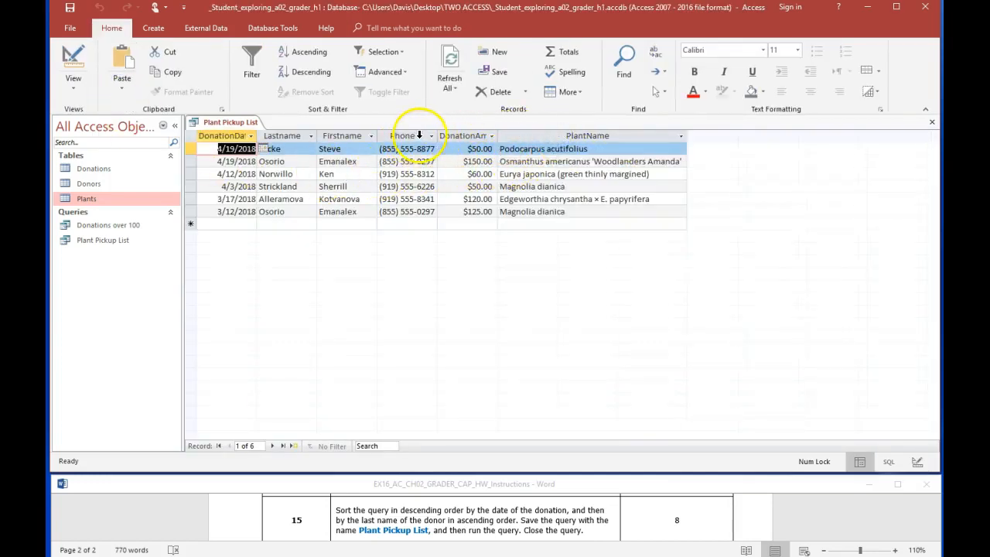
double_click(256, 135)
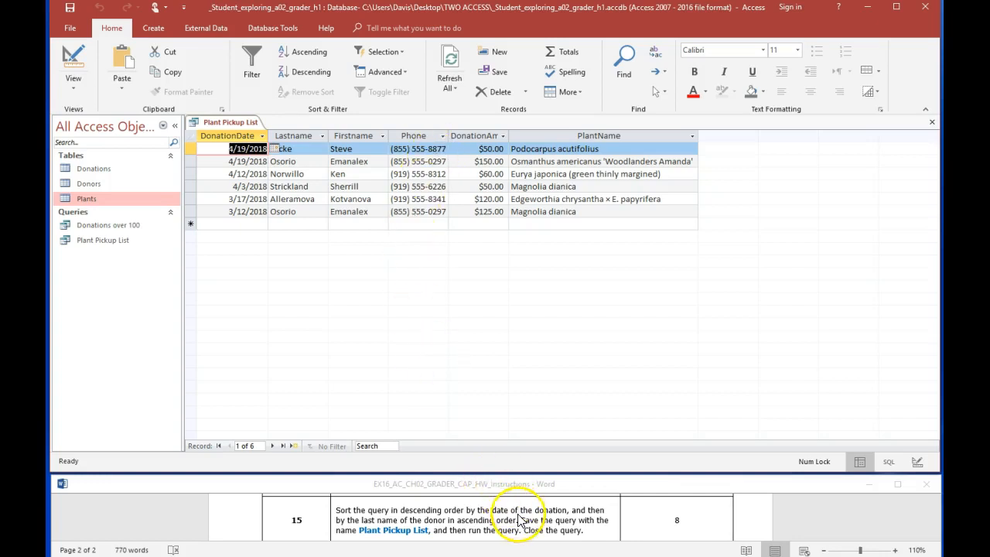
- Close the Plant Pickup List query and save its layout changes
right_click(213, 122)
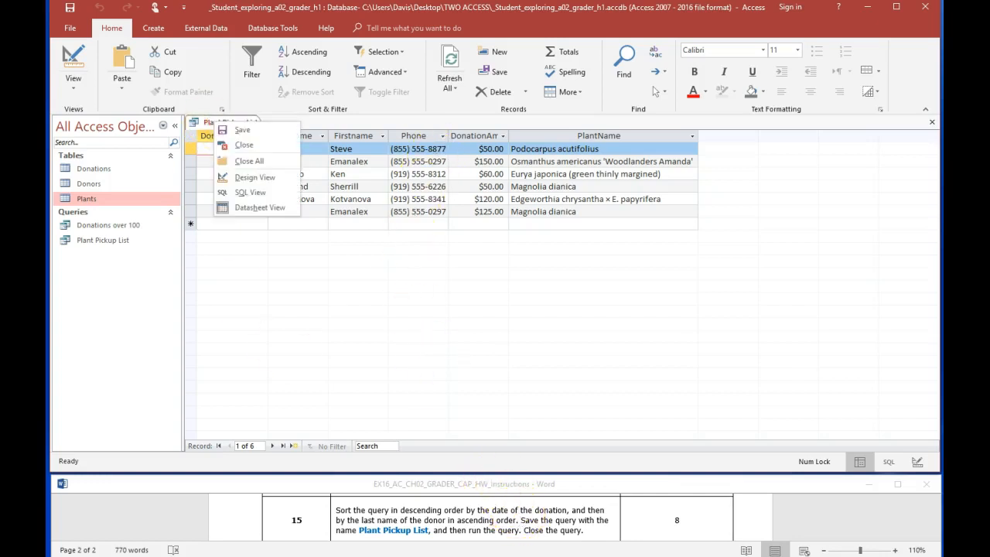
click(243, 144)
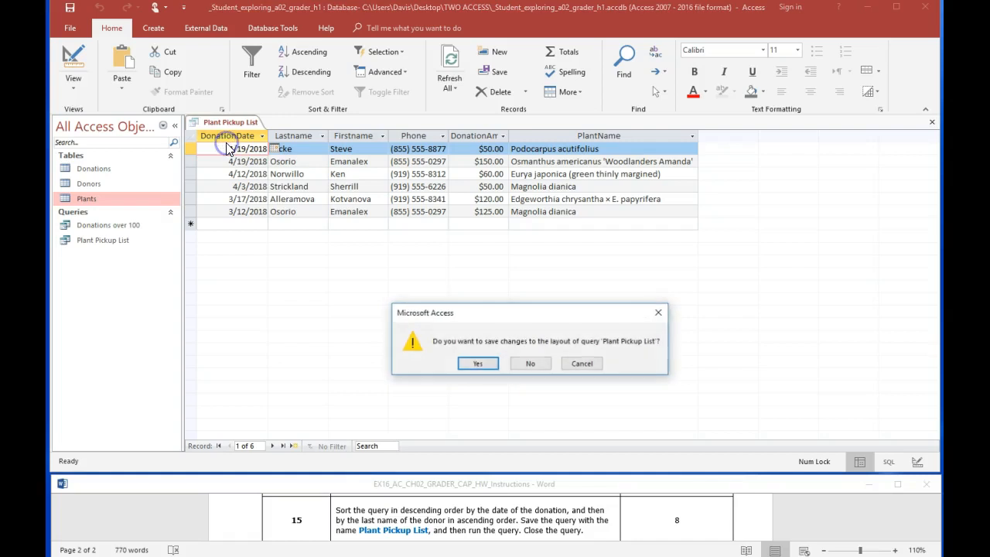
click(476, 364)
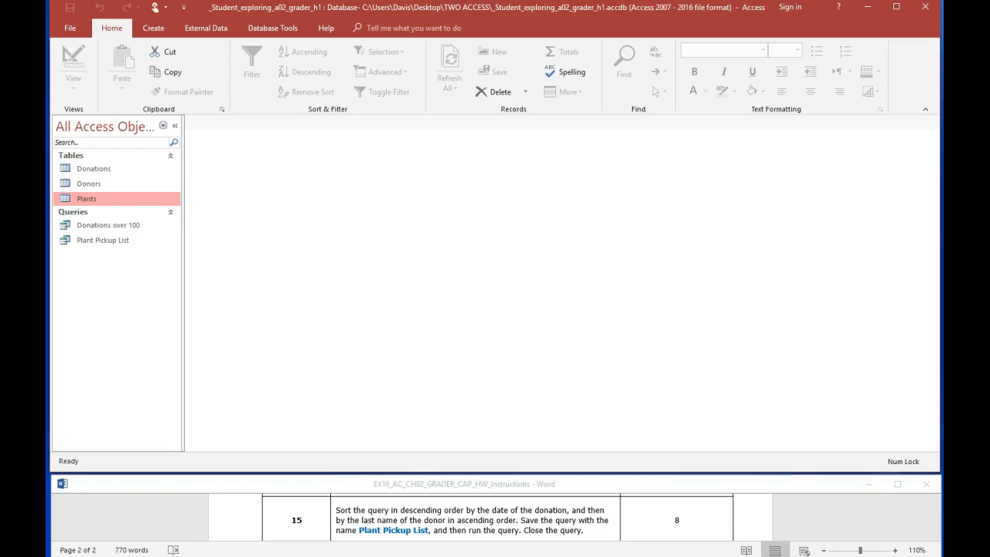
- Switch to Word and make "Plant Pickup List query" bold in instruction 16
click(727, 516)
scroll(727, 516, down, 1)
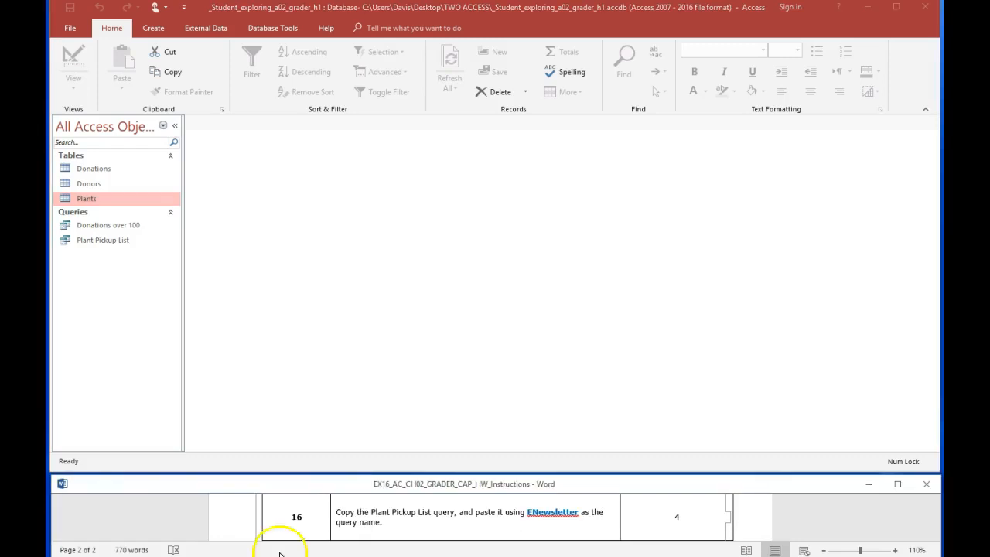
click(381, 511)
drag(381, 511, 449, 512)
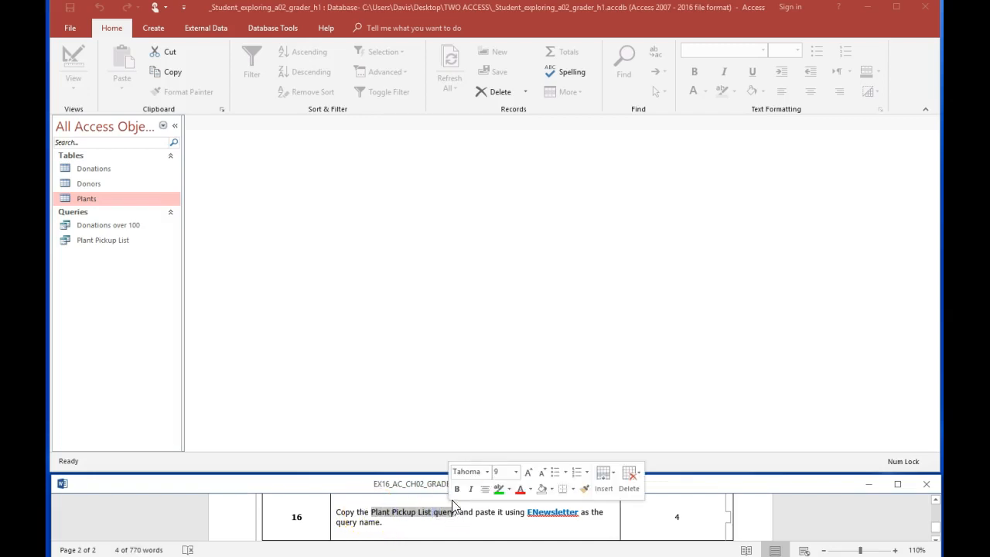
click(456, 489)
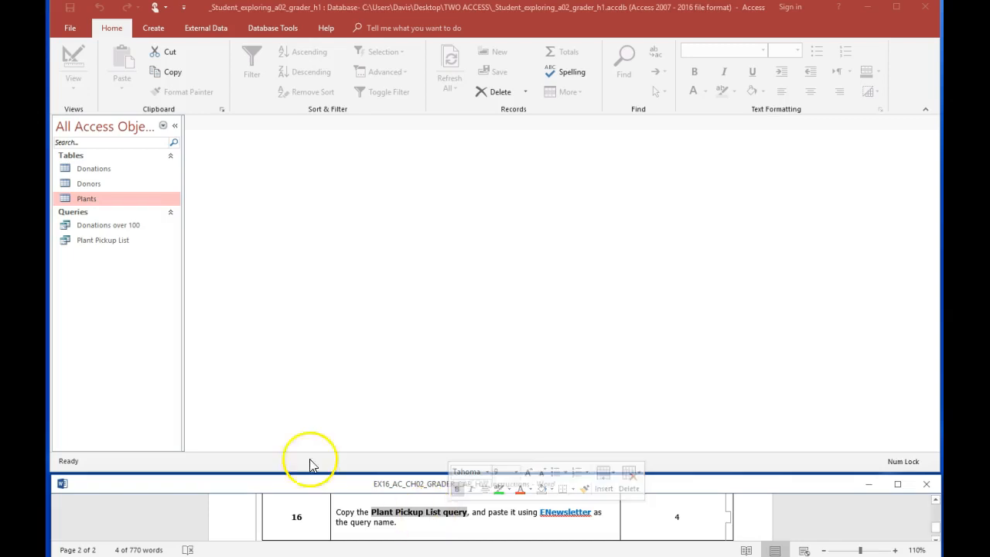
- Switch to Access, copy the Plant Pickup List query, paste it under the name ENewsletter, and select the copy
click(104, 242)
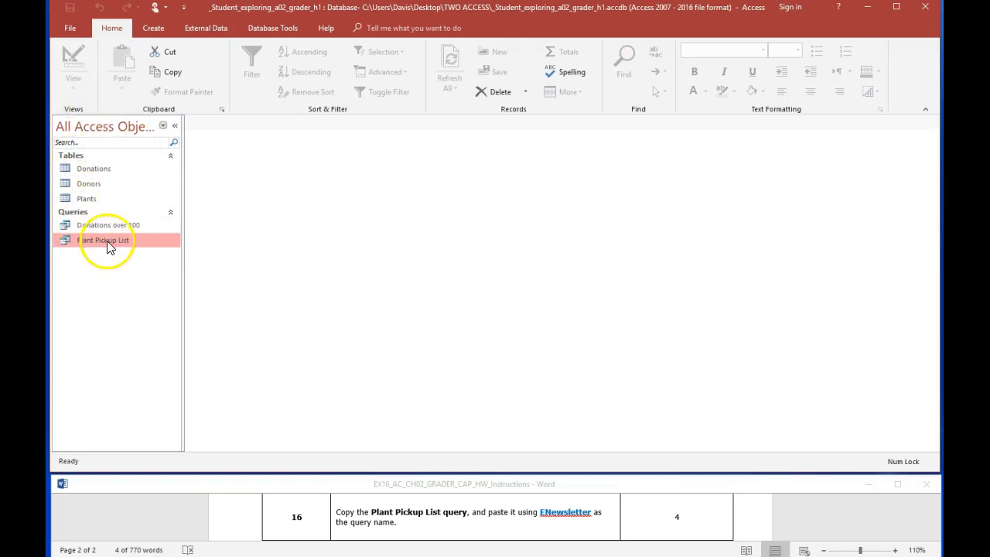
right_click(108, 244)
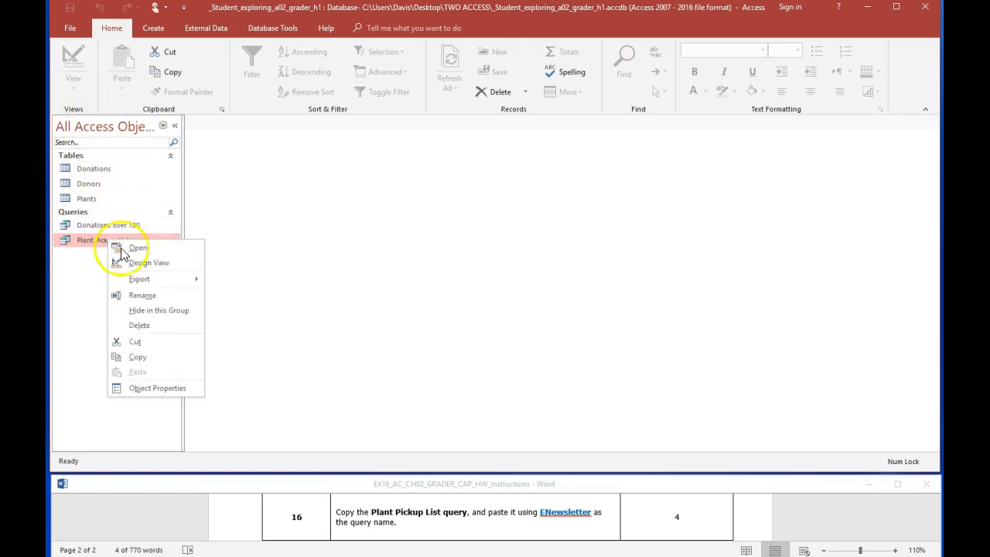
click(167, 361)
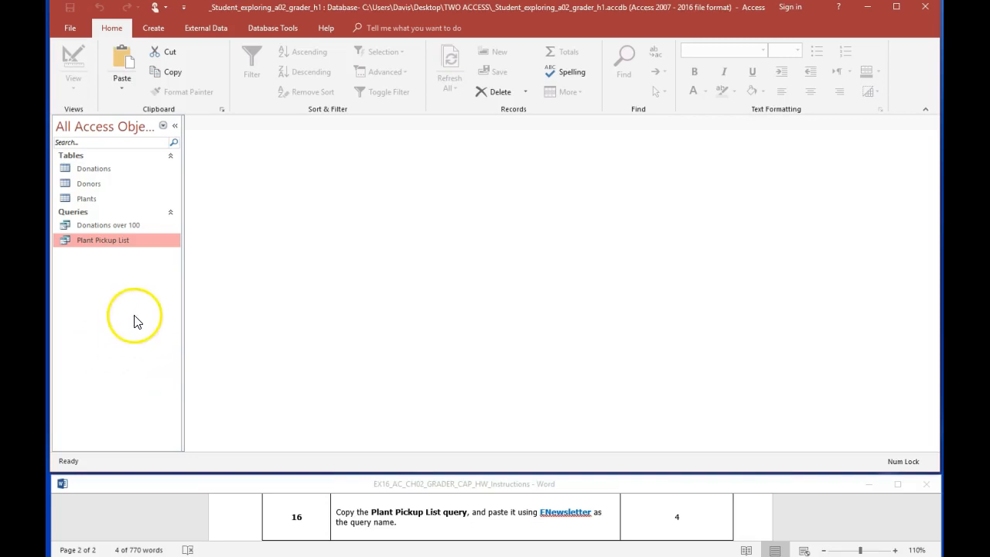
right_click(112, 298)
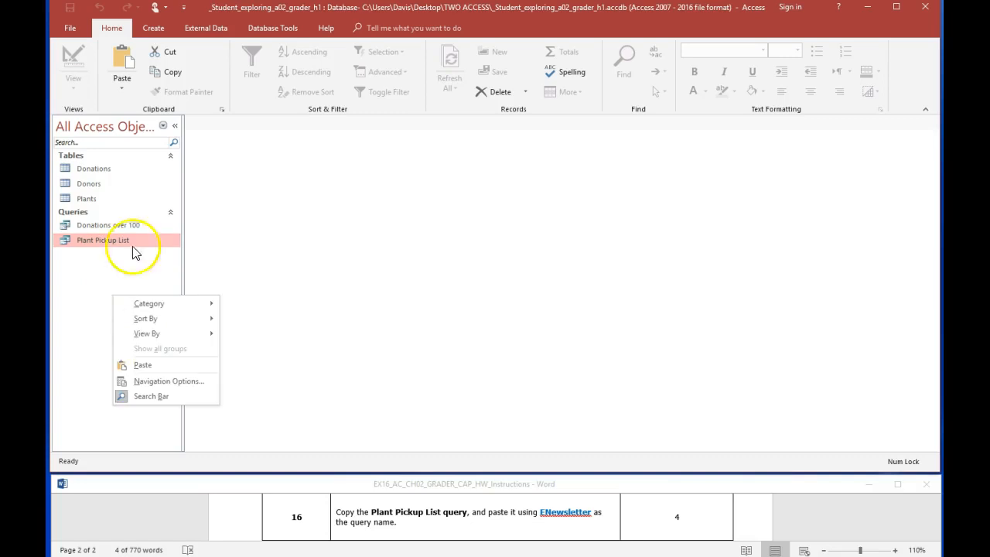
click(144, 367)
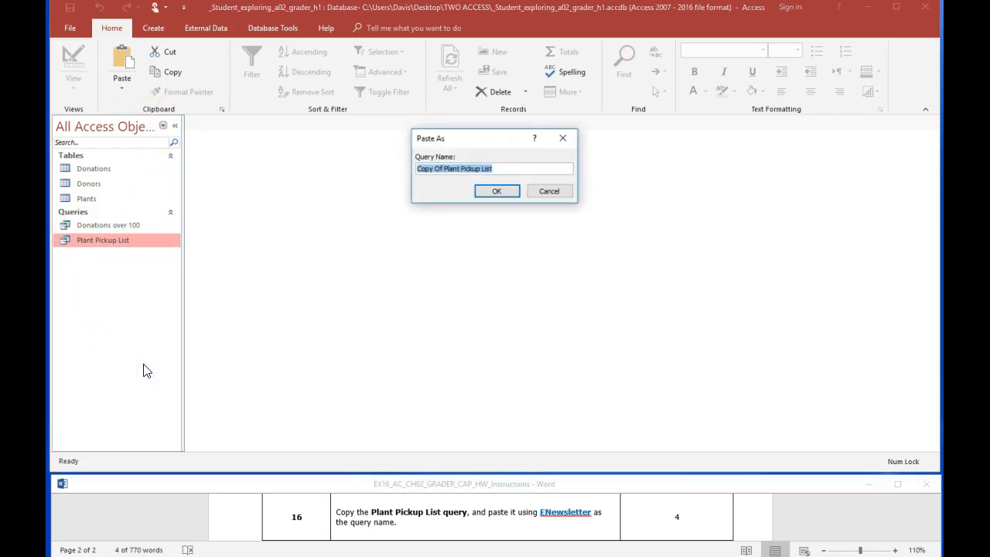
text(ENewsletter)
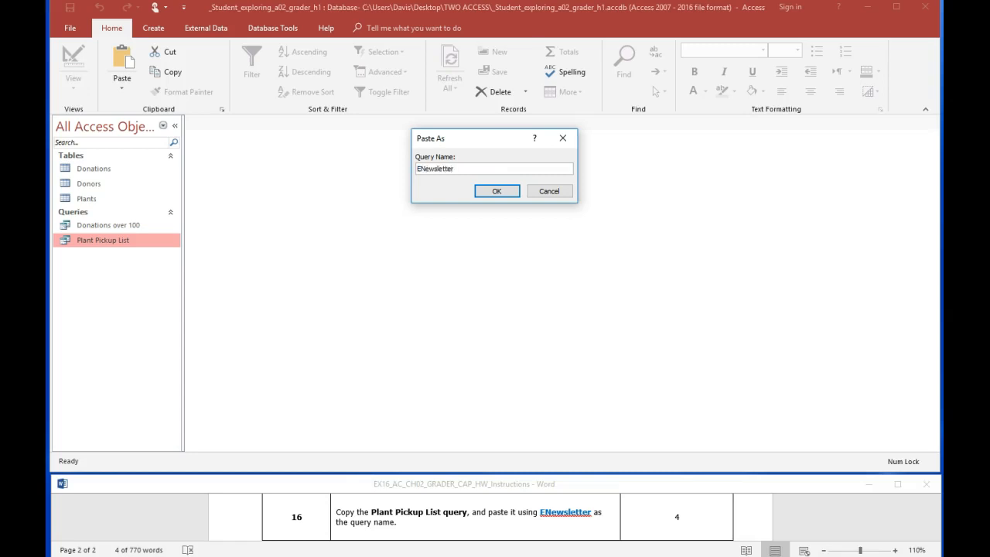
click(485, 193)
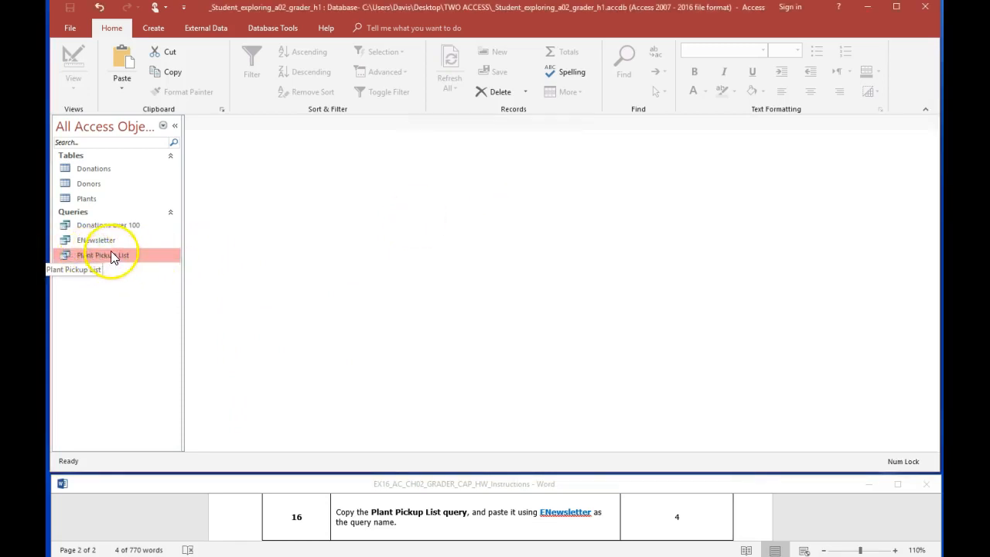
click(97, 240)
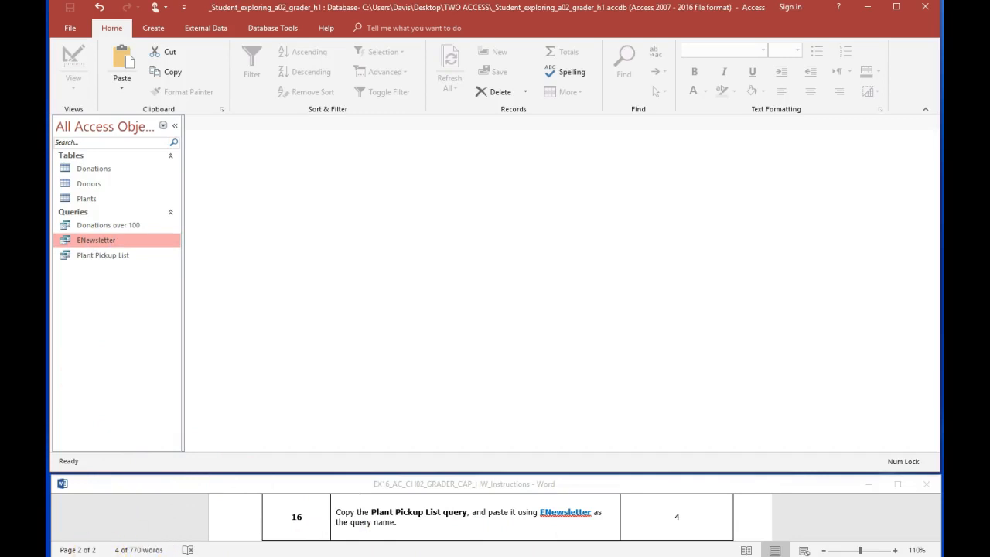
- Open the ENewsletter query in Design view
scroll(489, 517, down, 1)
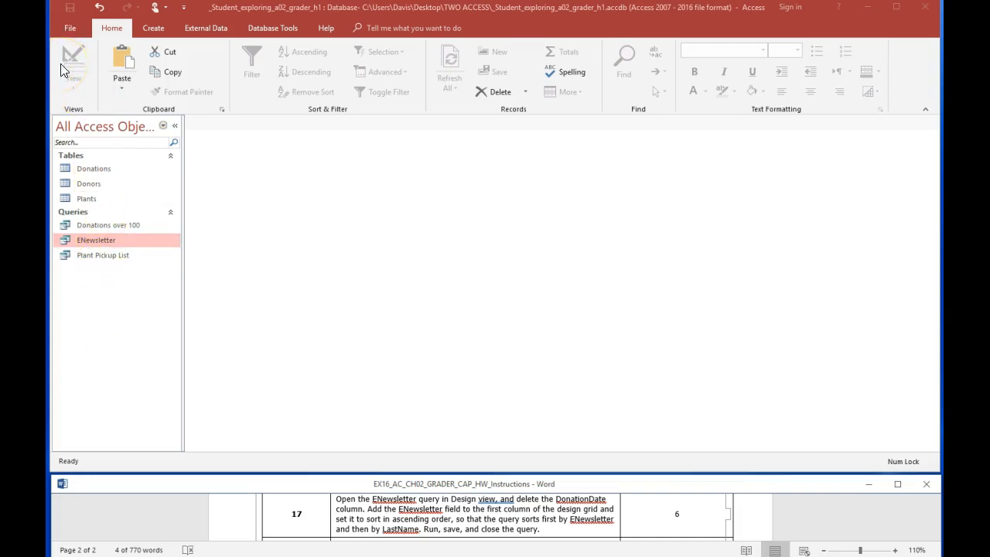
right_click(97, 241)
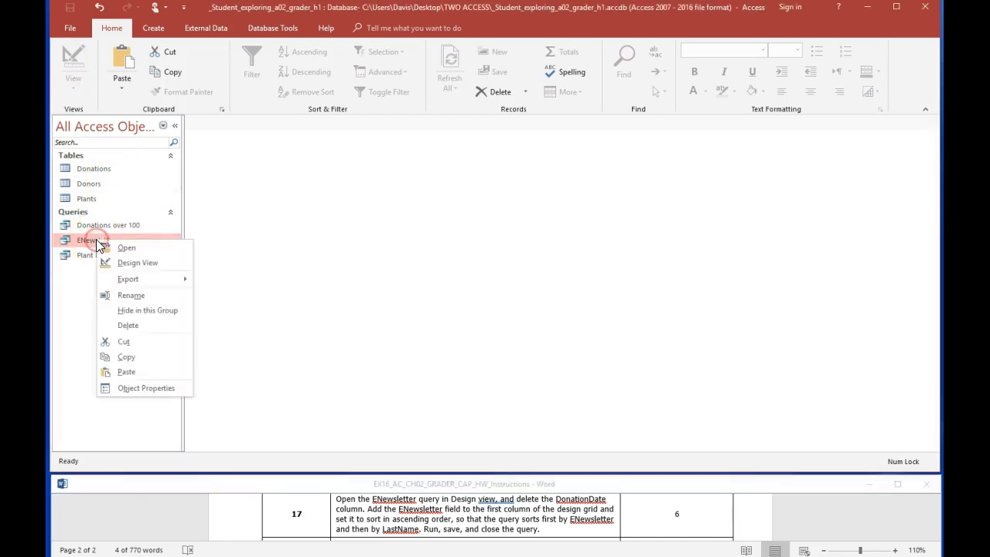
click(135, 265)
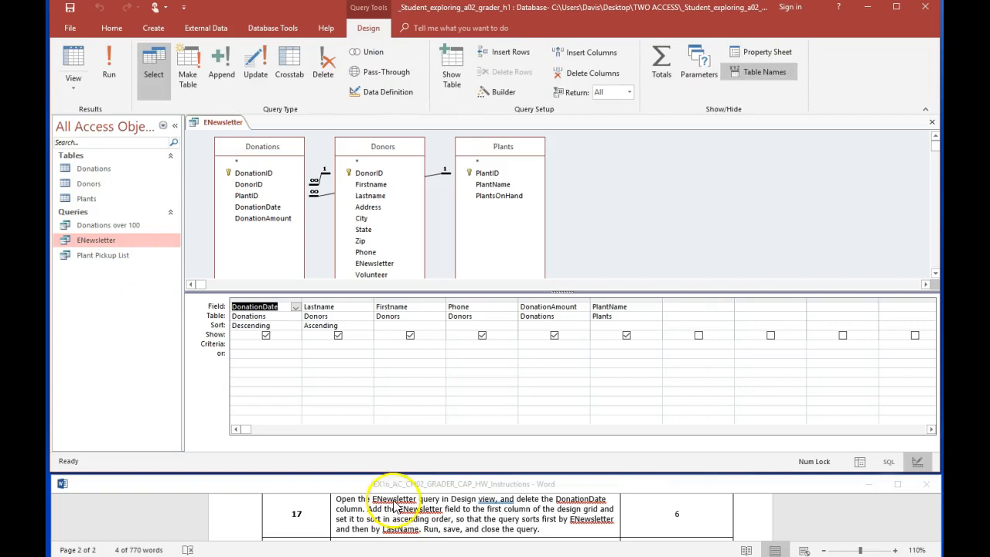
- Remove the DonationDate column from the ENewsletter query's design grid
click(518, 498)
drag(516, 499, 617, 509)
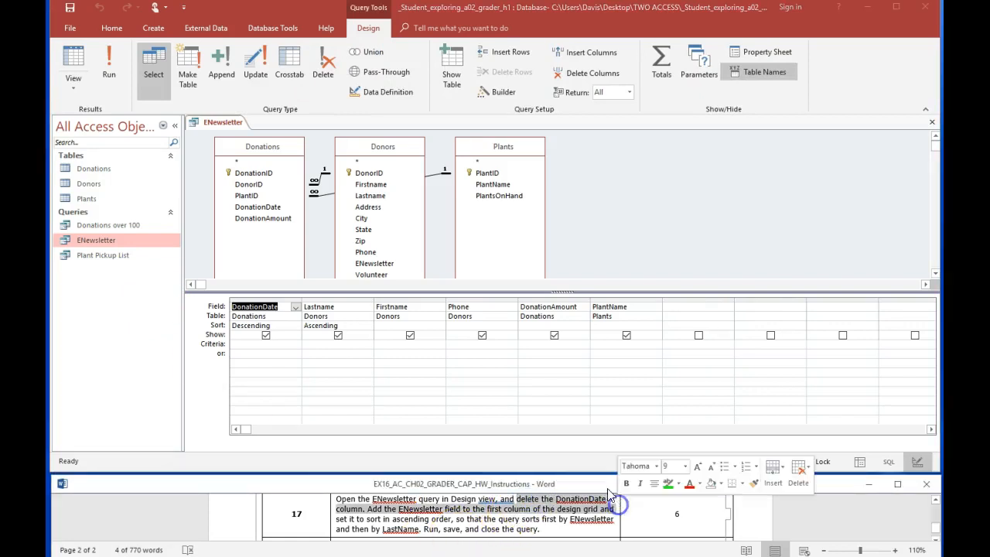
click(270, 301)
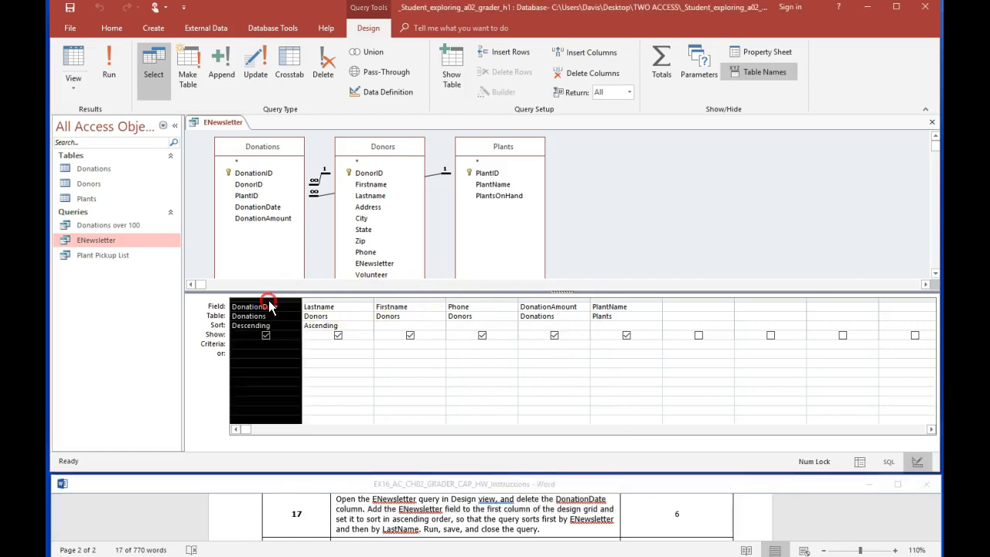
right_click(270, 306)
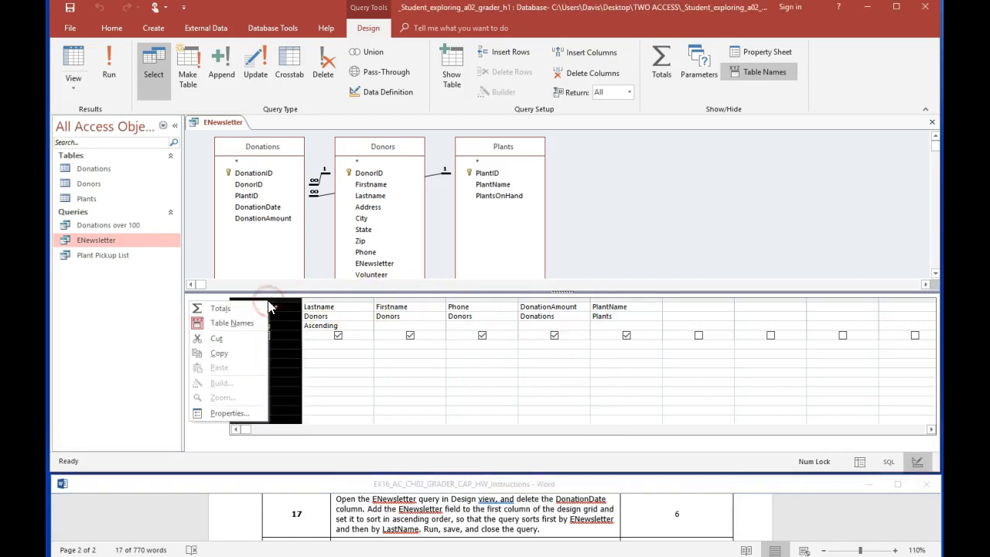
click(244, 338)
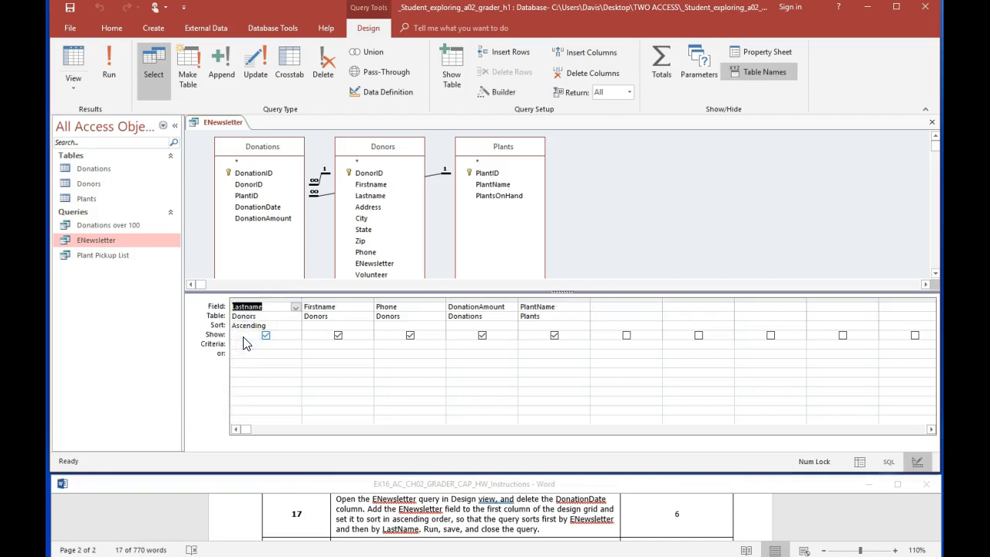
- Add the ENewsletter field from Donors in the empty column after PlantName, with Show turned off
click(370, 509)
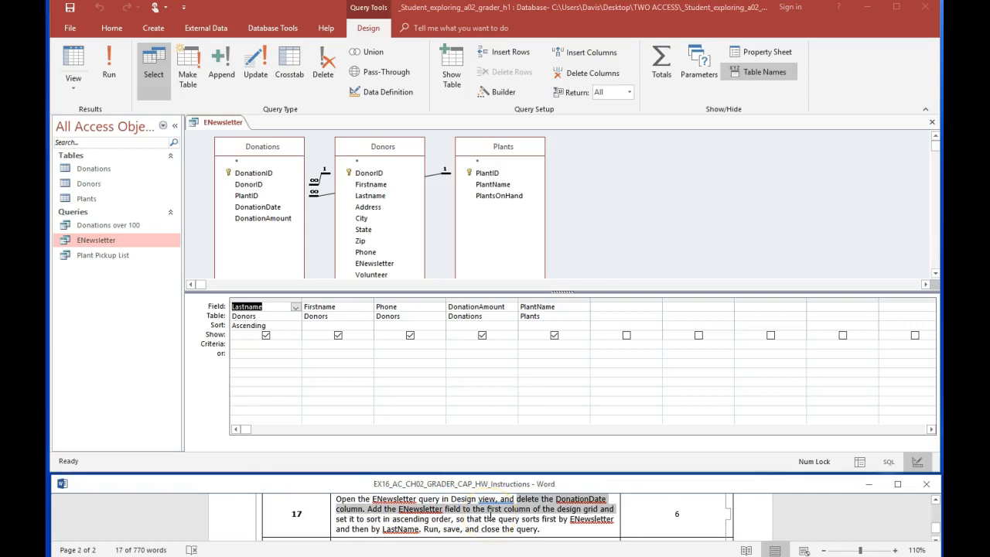
click(614, 307)
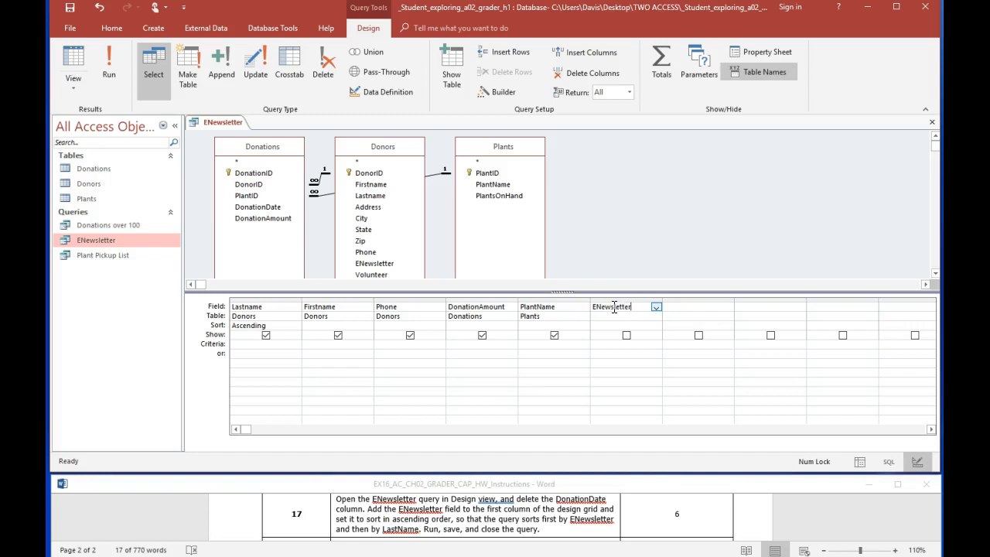
click(624, 332)
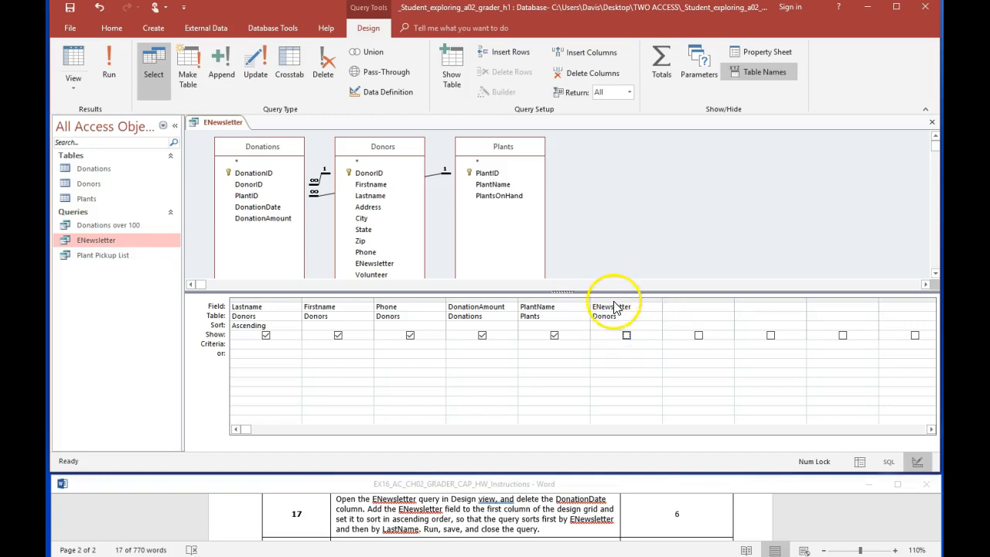
- Try to move the ENewsletter column ahead of Lastname in the design grid
drag(613, 299, 623, 364)
drag(625, 300, 270, 318)
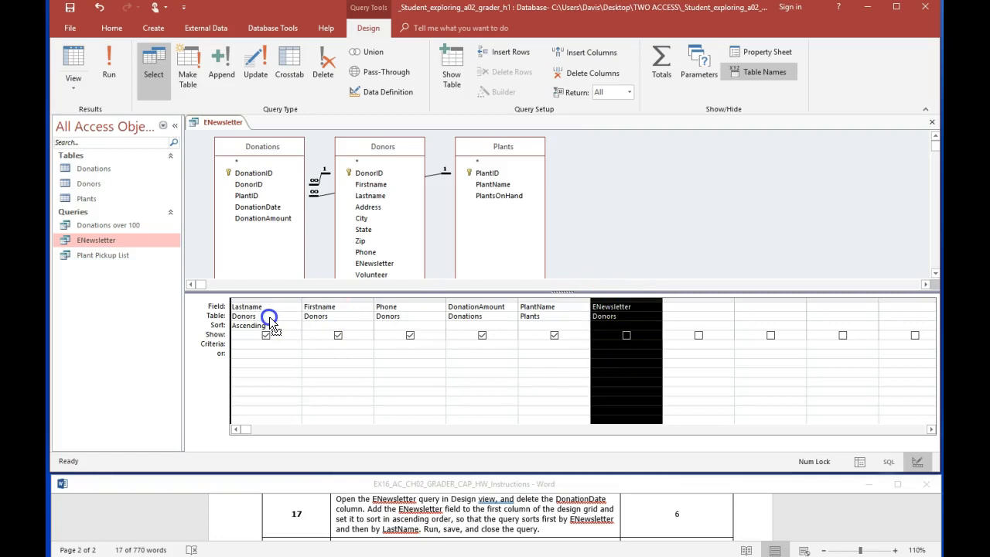
drag(270, 319, 220, 377)
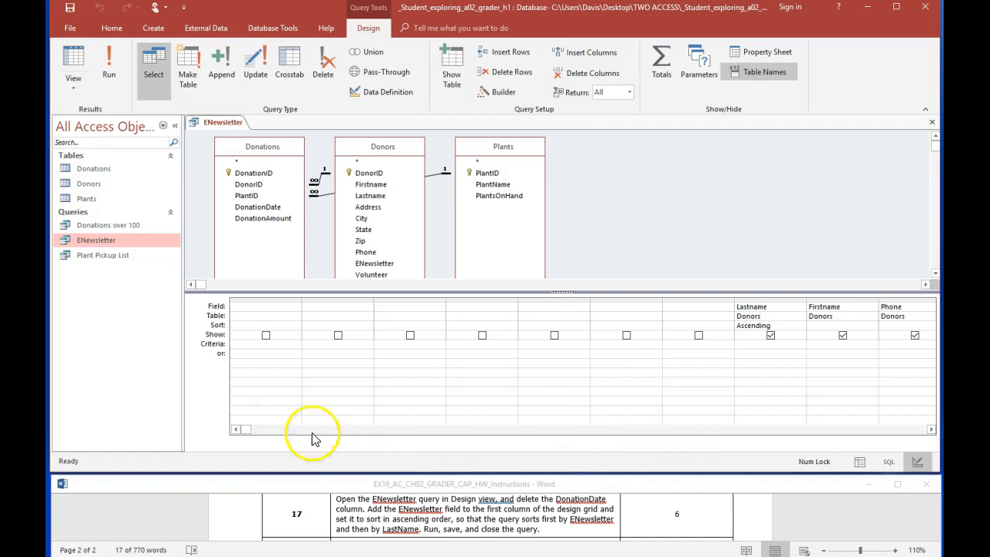
click(344, 429)
drag(743, 505, 619, 456)
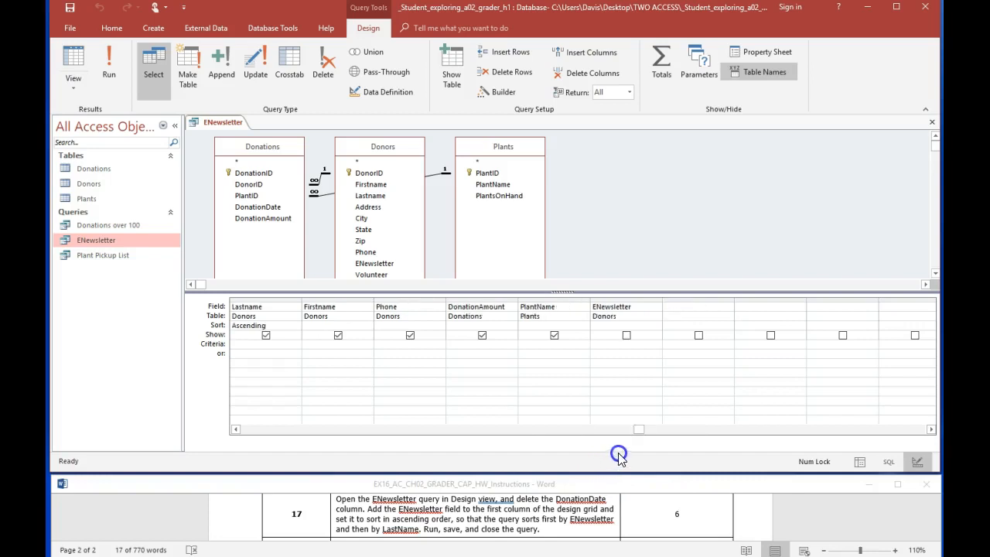
- Move the ENewsletter column in front of Lastname so it comes first among the query's fields
click(610, 298)
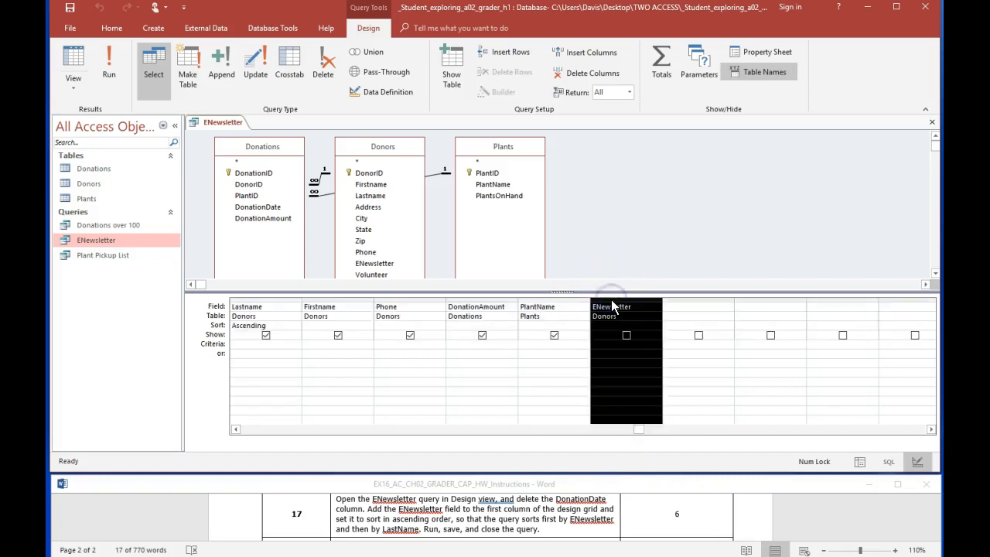
drag(611, 299, 269, 310)
click(271, 307)
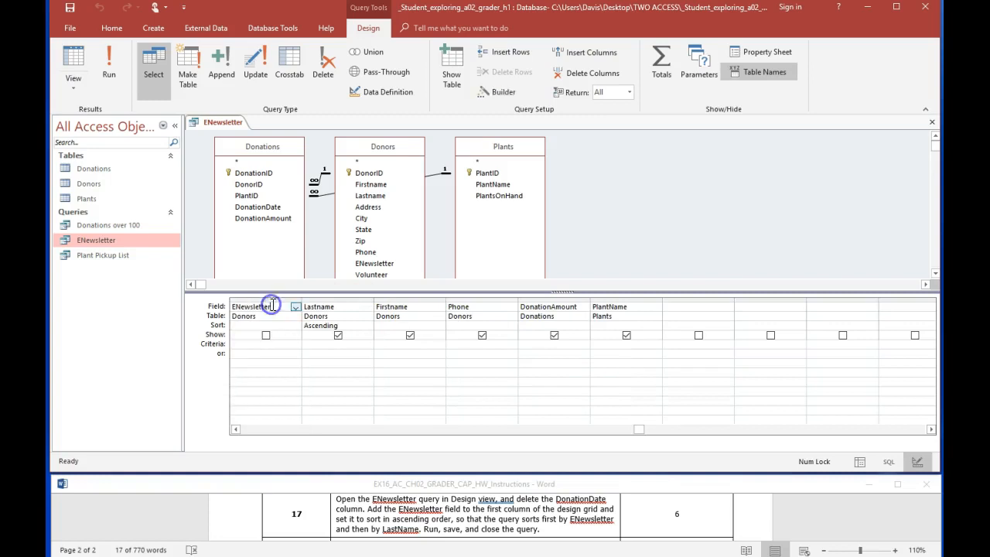
click(301, 405)
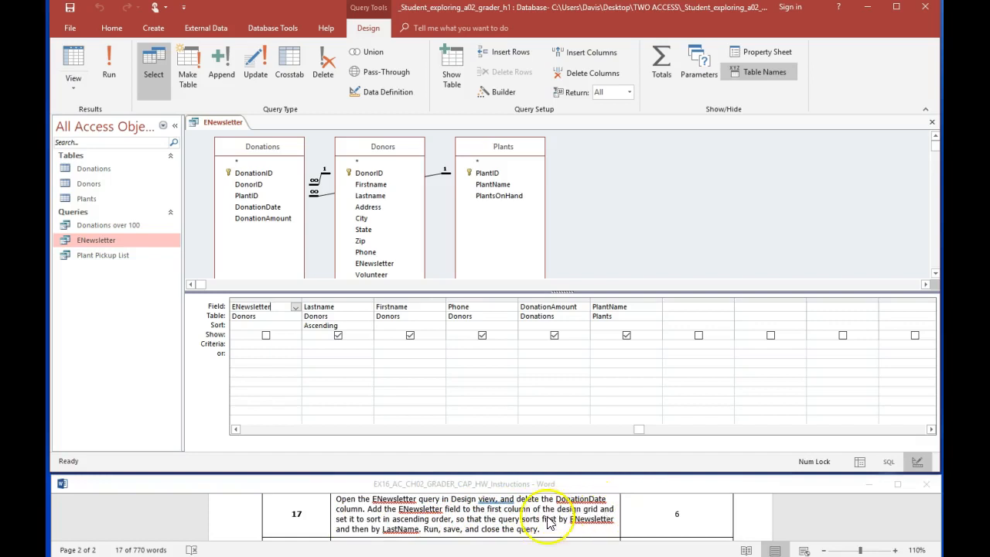
- Set the ENewsletter column to sort Ascending and run the query
drag(363, 520, 433, 523)
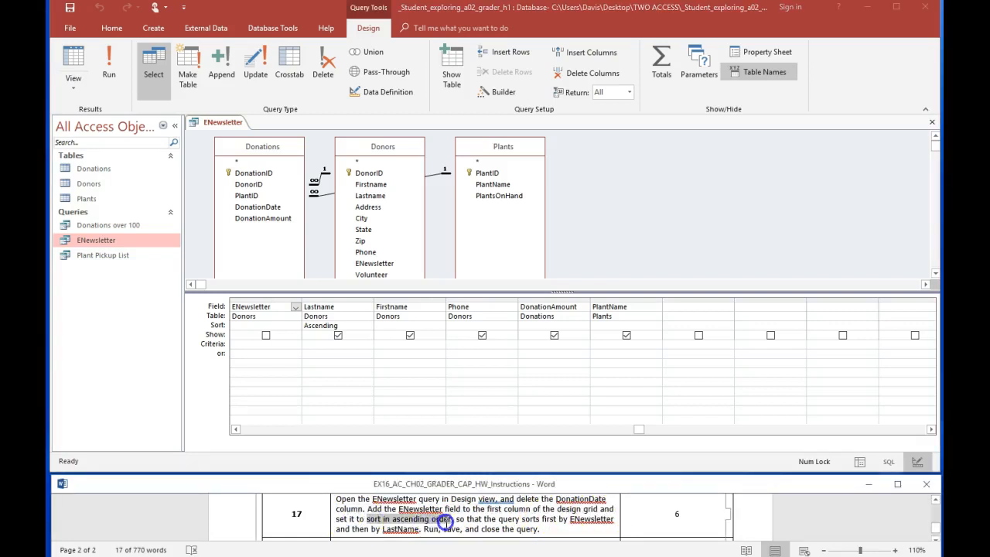
click(256, 325)
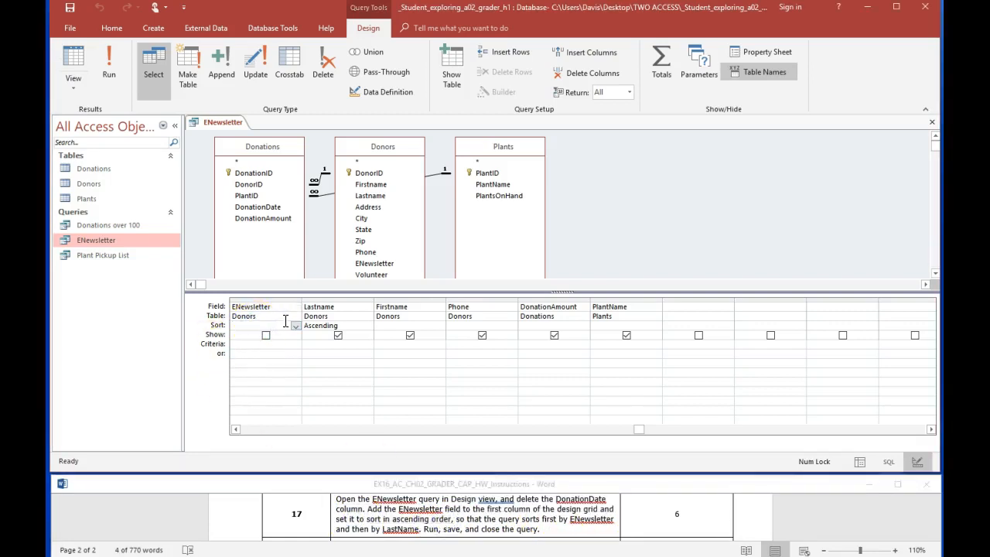
click(295, 327)
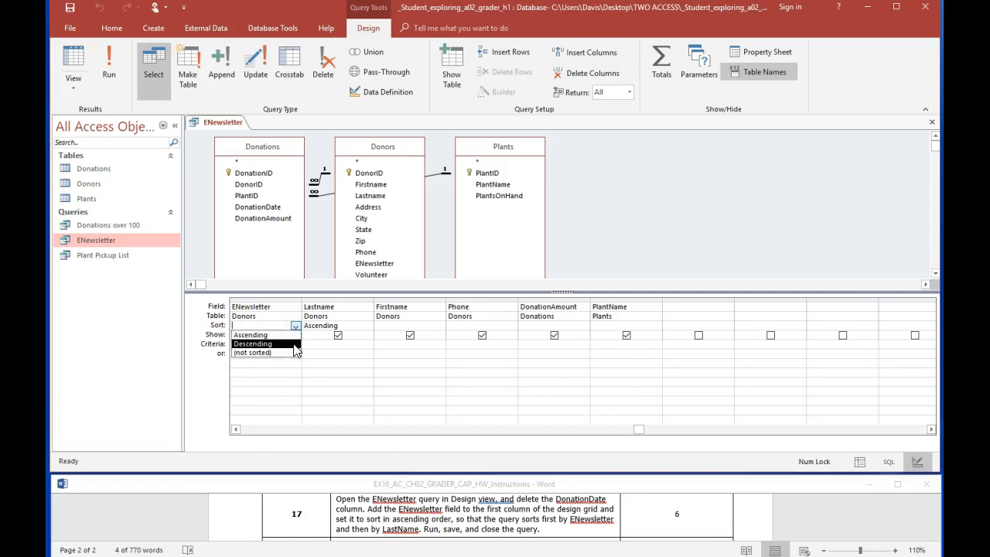
click(297, 335)
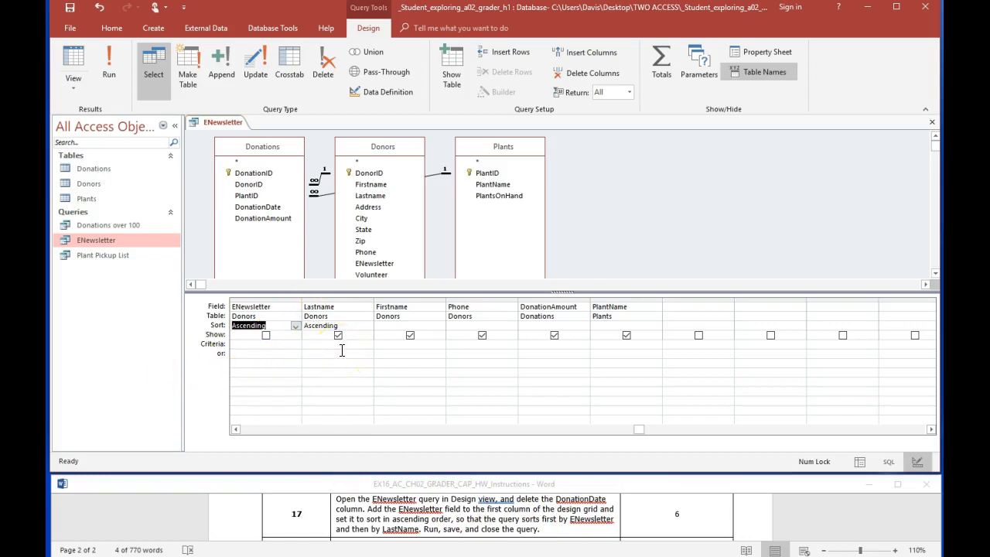
click(98, 72)
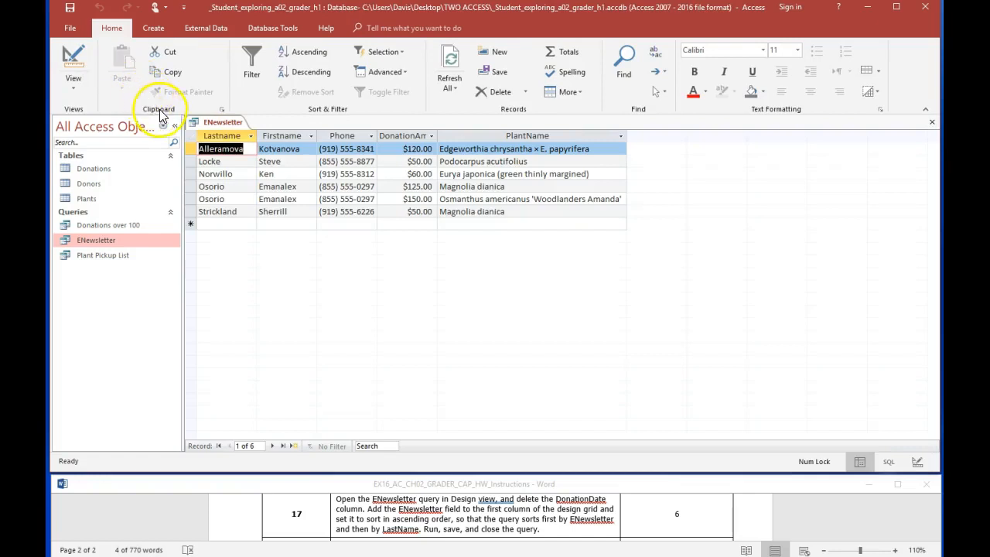
- Save the ENewsletter query and close it
right_click(222, 122)
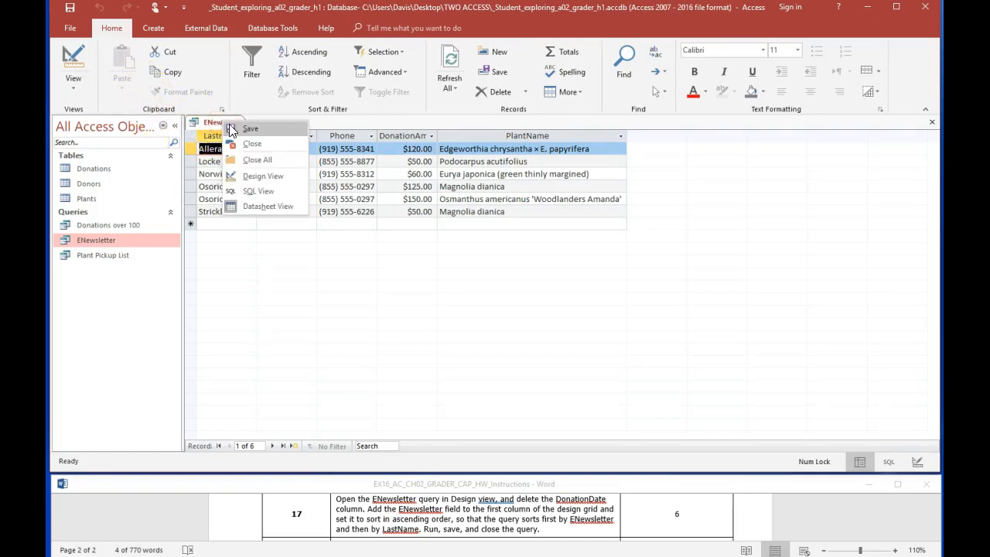
click(224, 125)
right_click(226, 122)
click(237, 143)
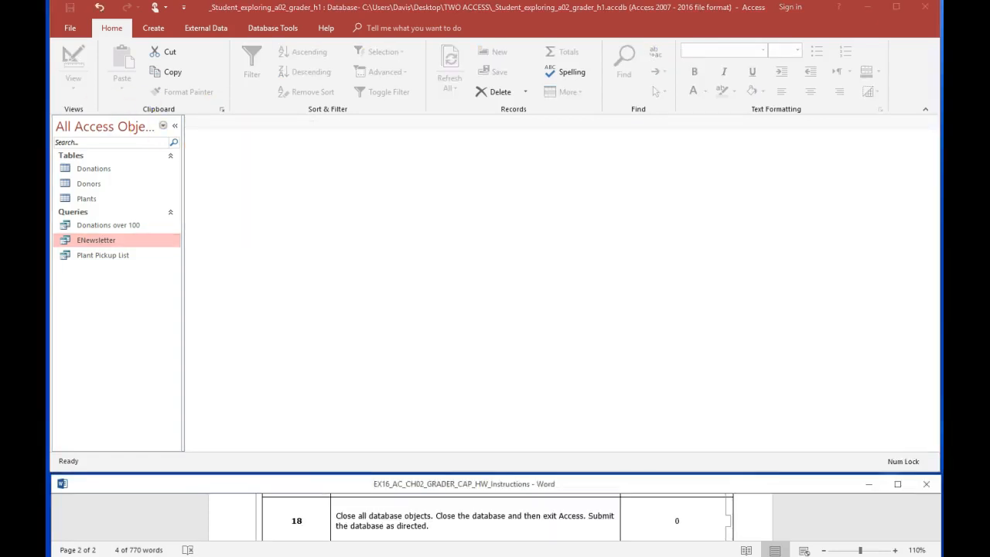